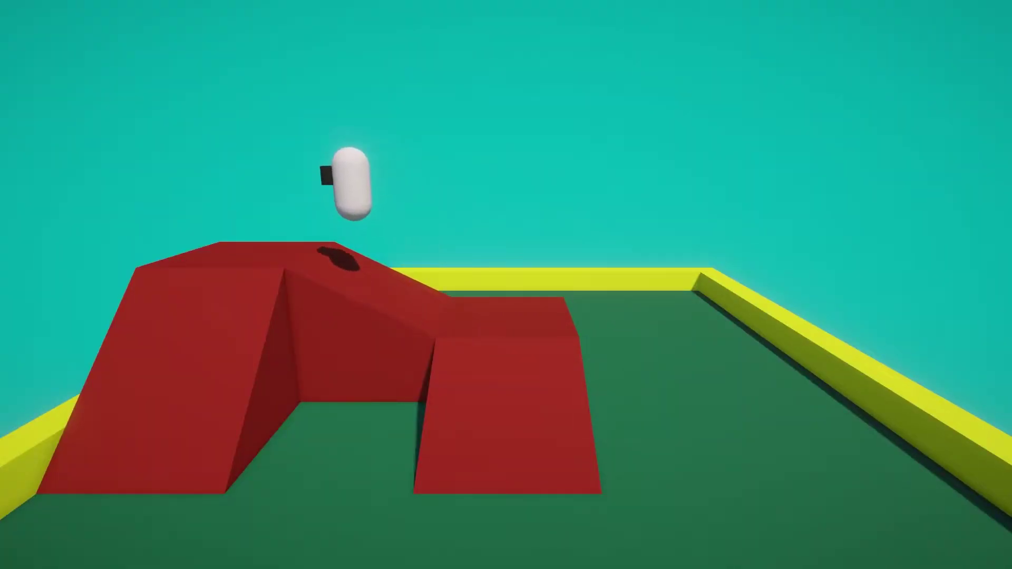
# Play-test the capsule in Unity, walking with WASD and jumping around the red ramp
pyautogui.press('space')
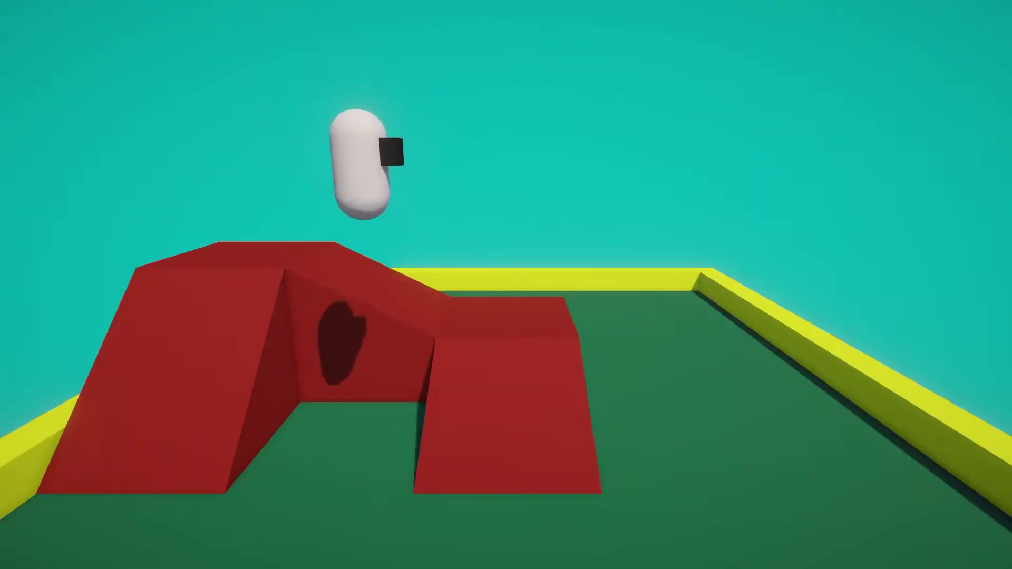
pyautogui.press('d')
pyautogui.press('a')
pyautogui.press('w')
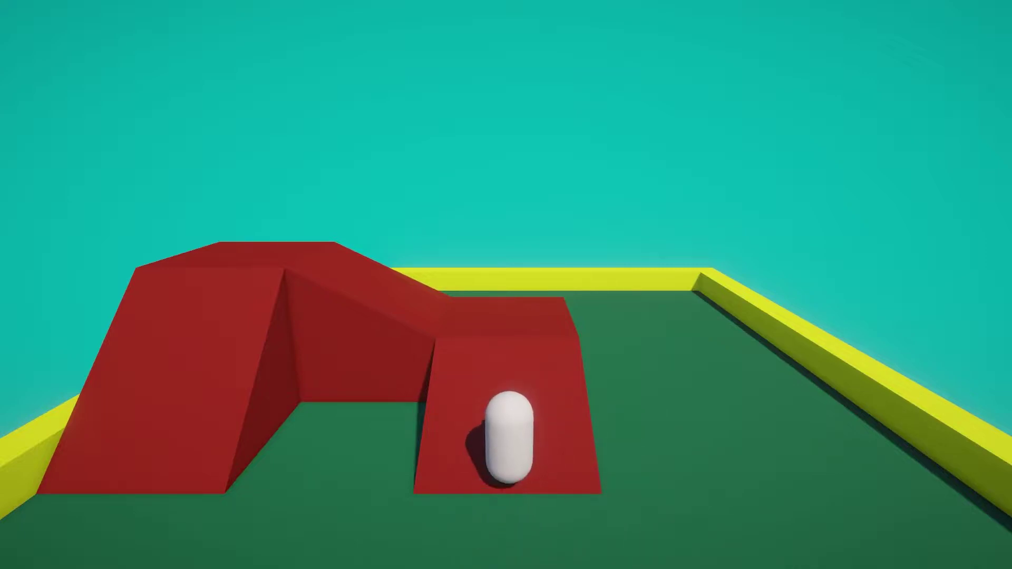
pyautogui.press('space')
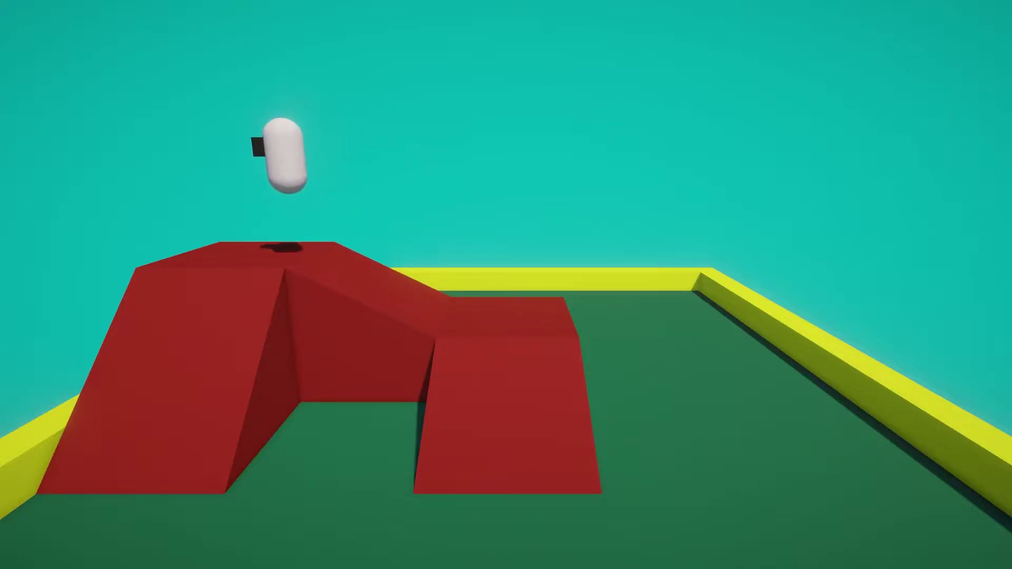
pyautogui.press('a')
pyautogui.press('s')
pyautogui.press('d')
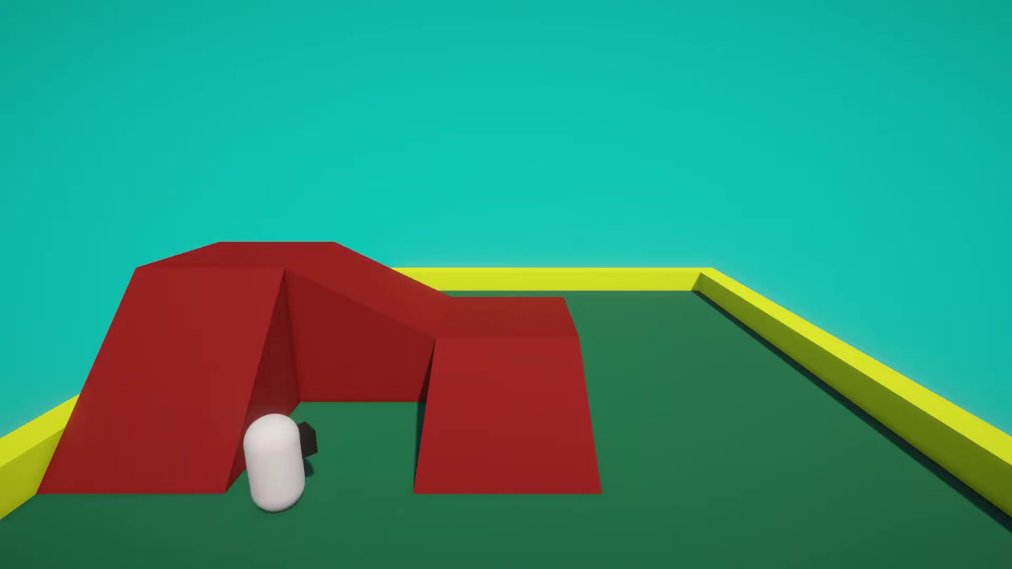
pyautogui.press('w')
pyautogui.press('d')
pyautogui.press('space')
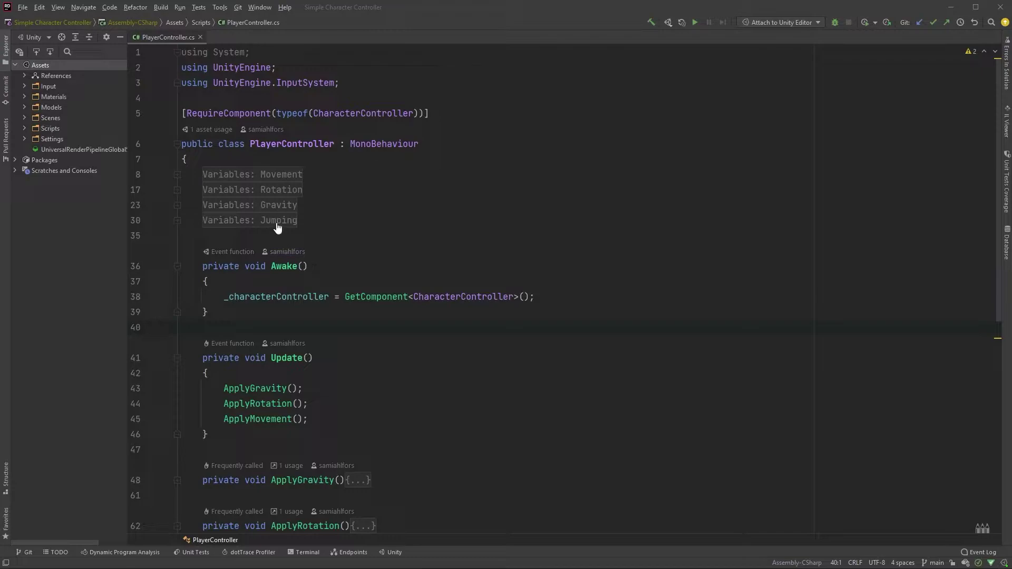
# Unfold the Variables: Jumping region and add 'private int _numberOfJumps;' below jumpPower
pyautogui.click(278, 228)
pyautogui.click(421, 251)
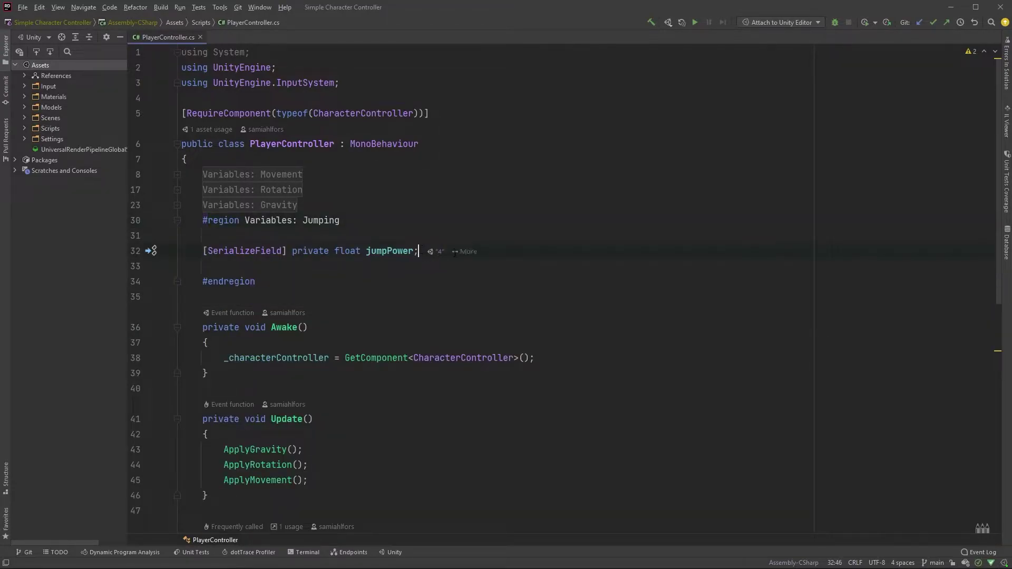
pyautogui.press('Return')
pyautogui.write('private i')
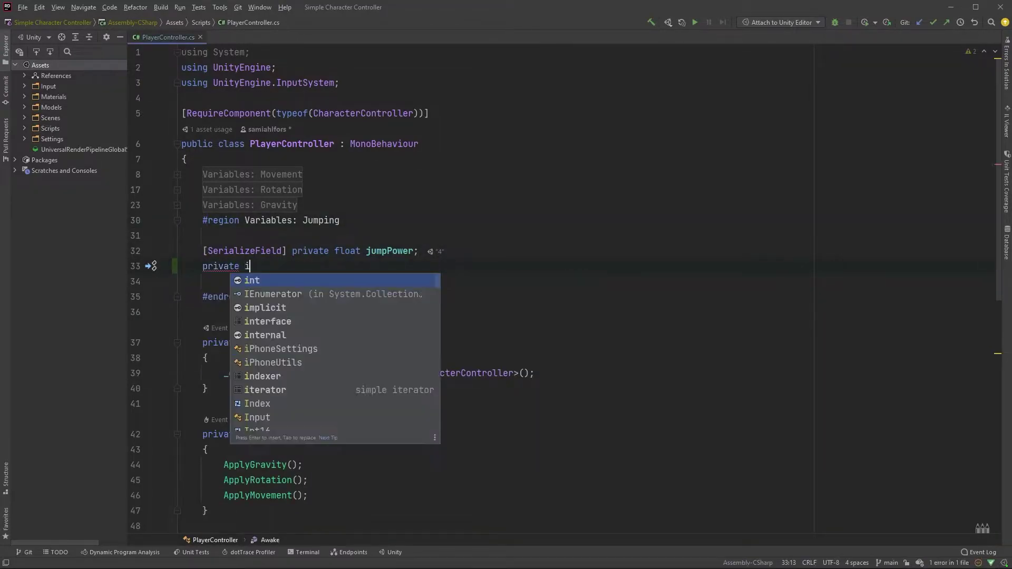
pyautogui.write('nt _numberOf')
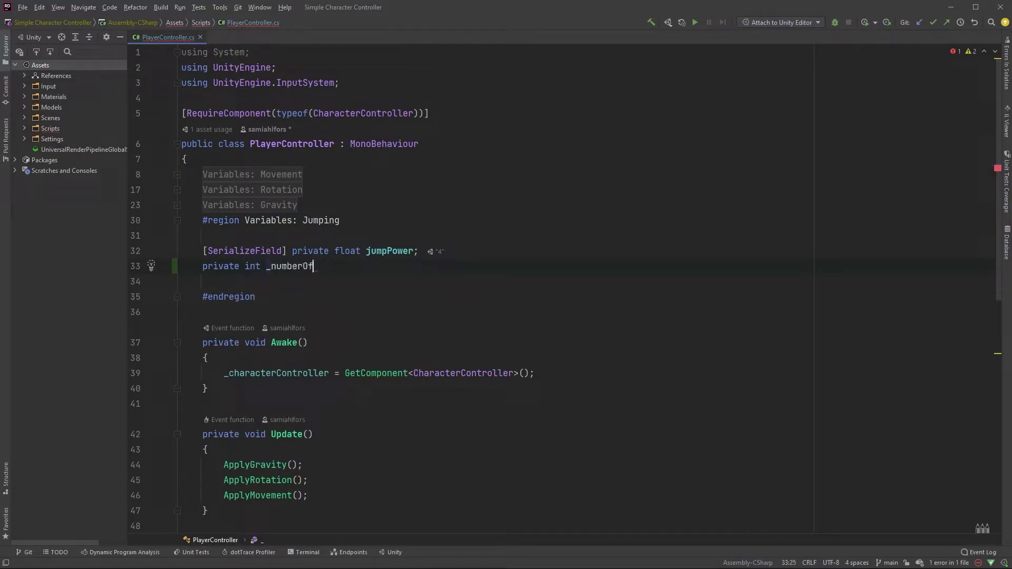
pyautogui.write('Jumps;')
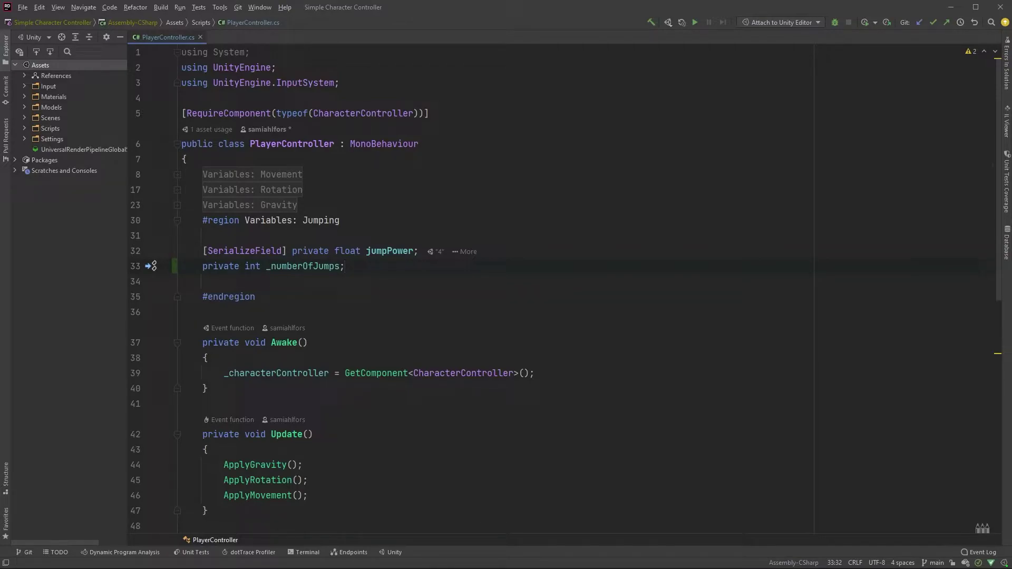
# Add '[SerializeField] private int maxNumberOfJumps = 2;' beneath the jump counter
pyautogui.press('Return')
pyautogui.write('[Seri')
pyautogui.press('Return')
pyautogui.write('pr')
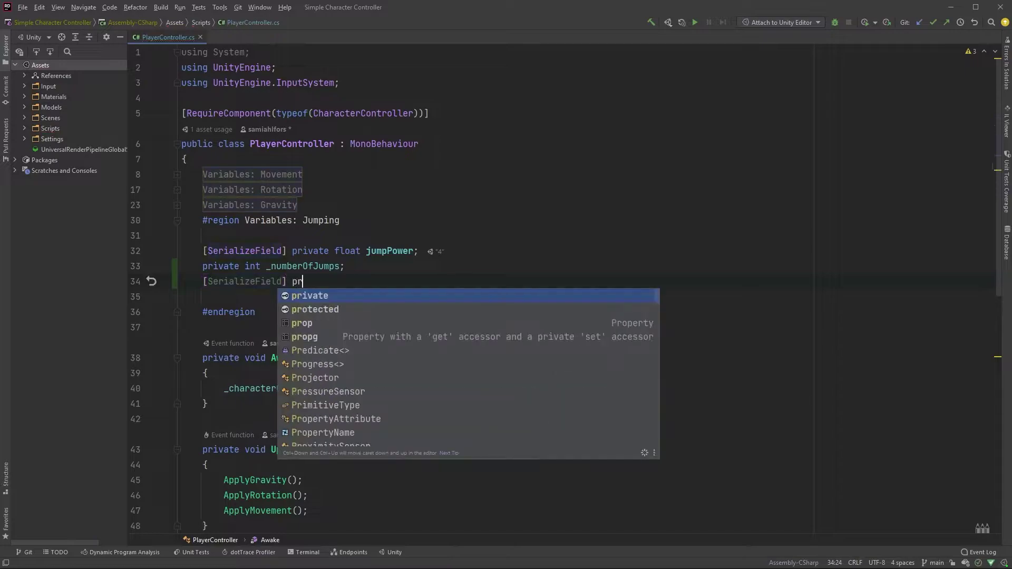
pyautogui.press('Return')
pyautogui.write('int maxNumbe')
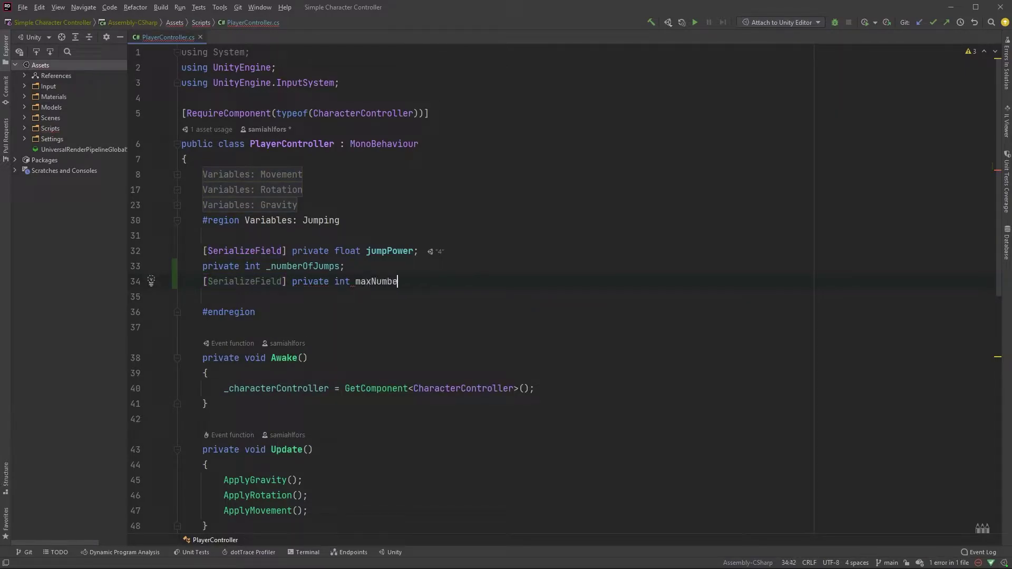
pyautogui.write('rOfJumps ;')
pyautogui.press('Left')
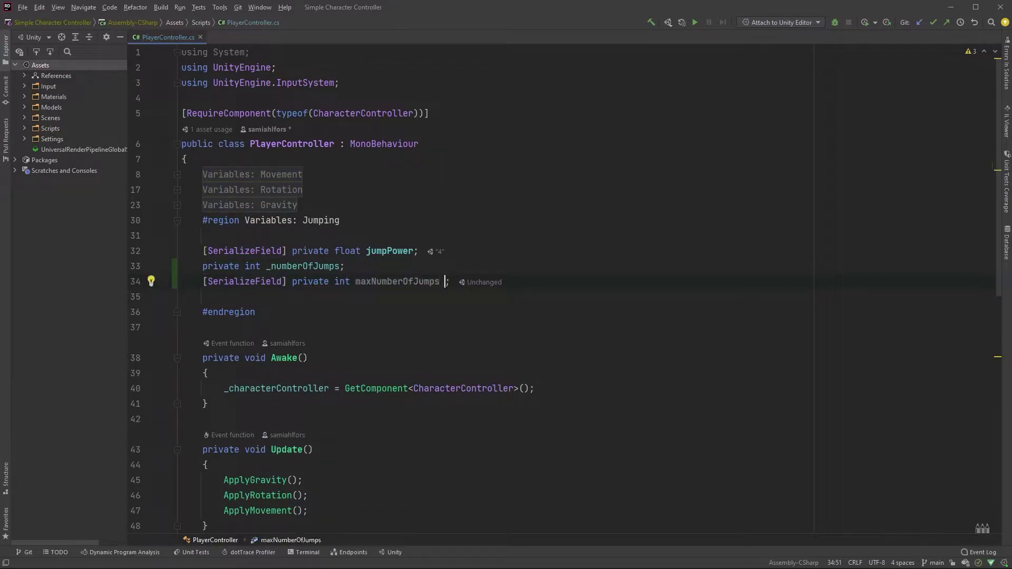
pyautogui.write('= 2')
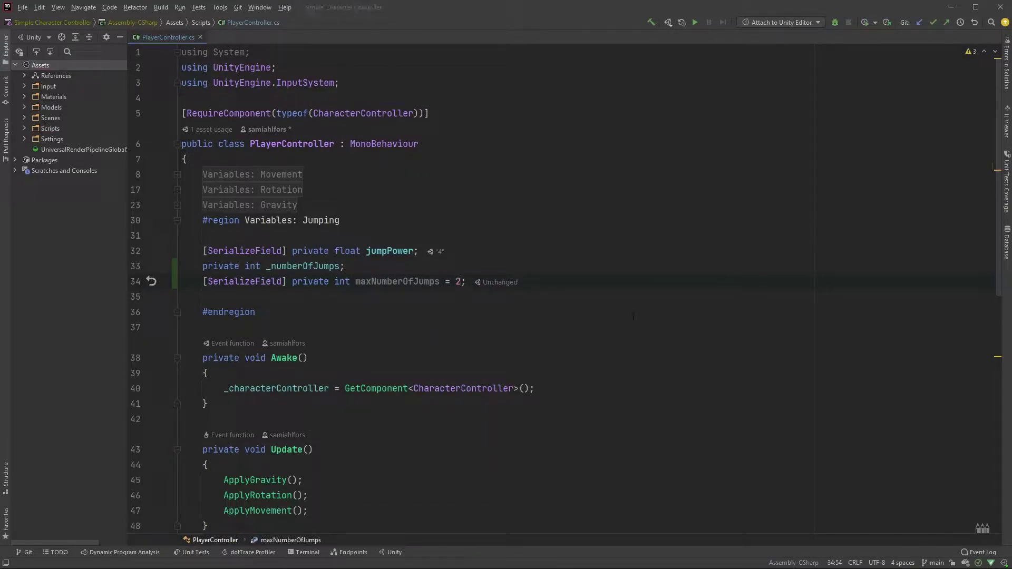
# Change the Jump guard to 'if (!IsGrounded() && _numberOfJumps >= maxNumberOfJumps) return;'
pyautogui.scroll(-2, 633, 316)
pyautogui.scroll(-8, 632, 321)
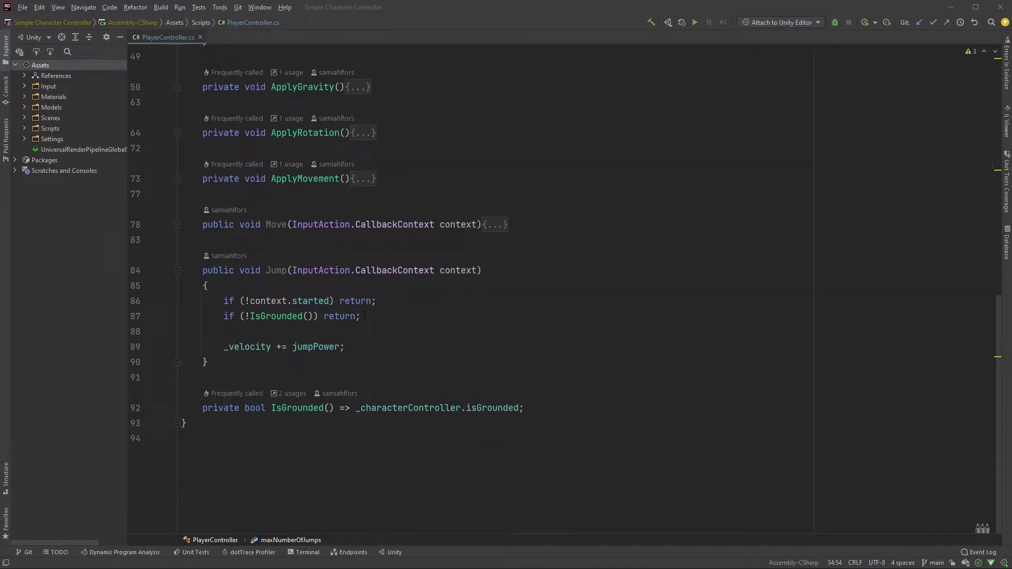
pyautogui.click(313, 316)
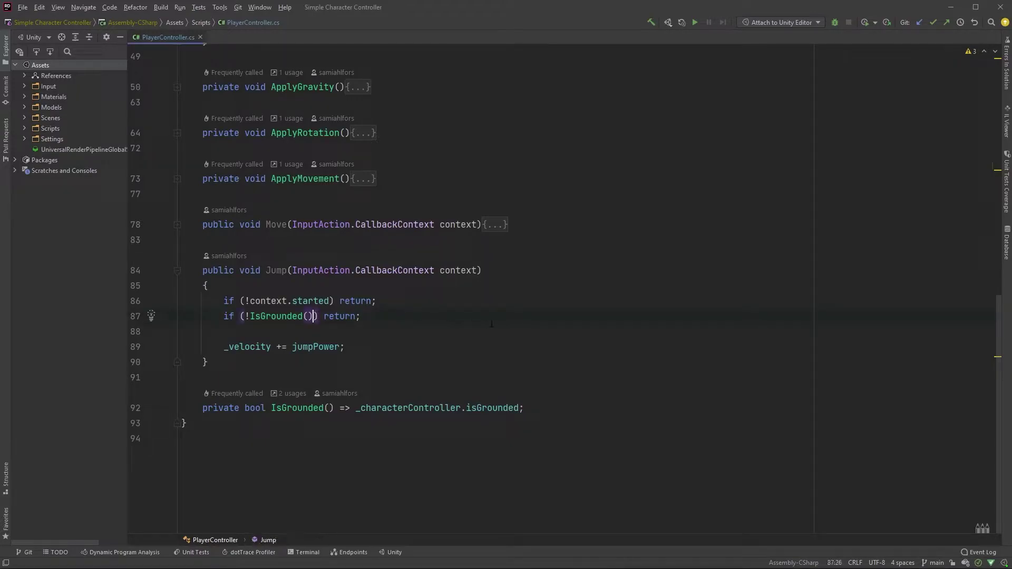
pyautogui.write('&& _')
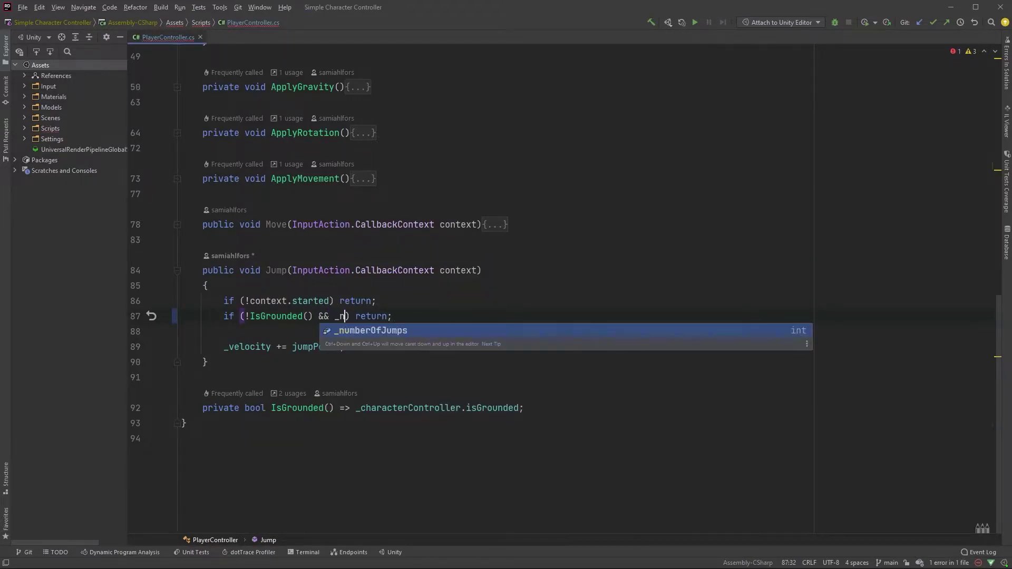
pyautogui.write('num')
pyautogui.press('Return')
pyautogui.write('>= m')
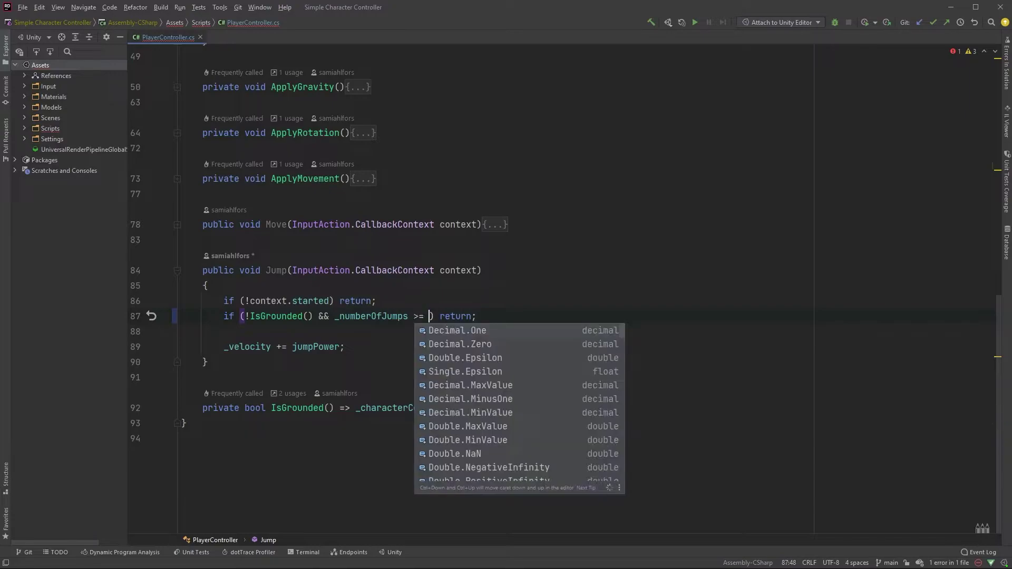
pyautogui.write('axnu')
pyautogui.press('Return')
pyautogui.press('End')
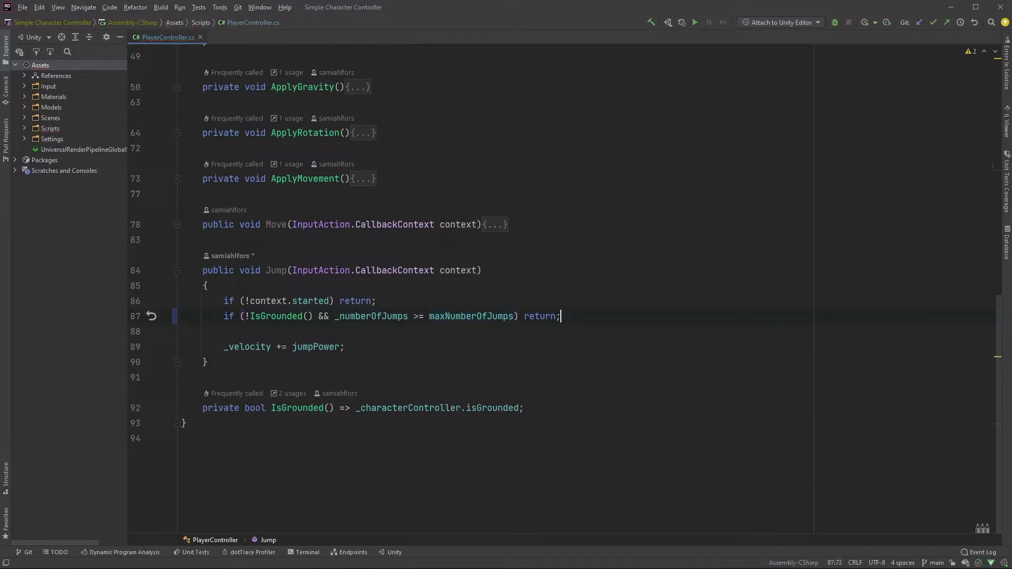
pyautogui.doubleClick(537, 317)
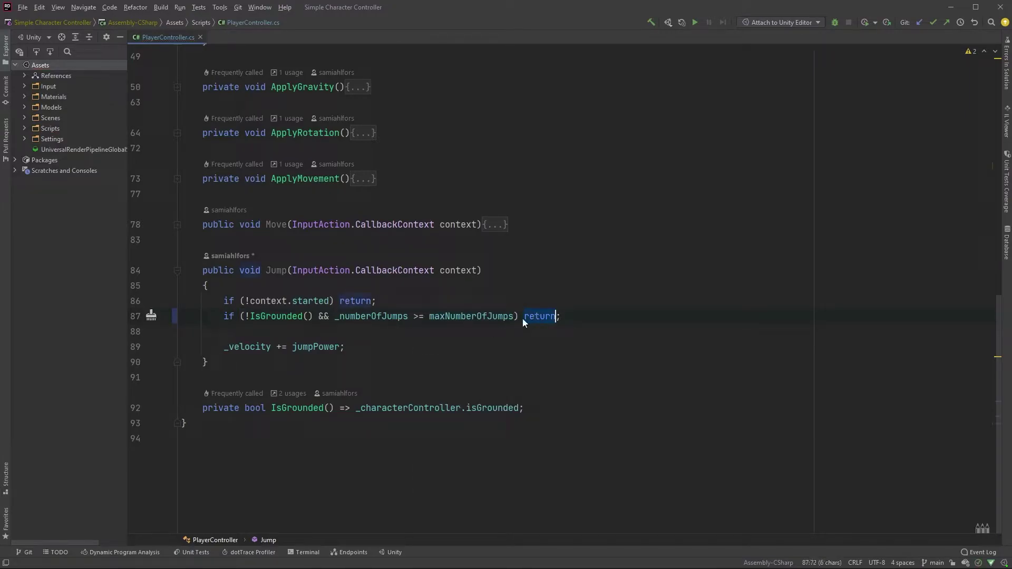
pyautogui.press('Down')
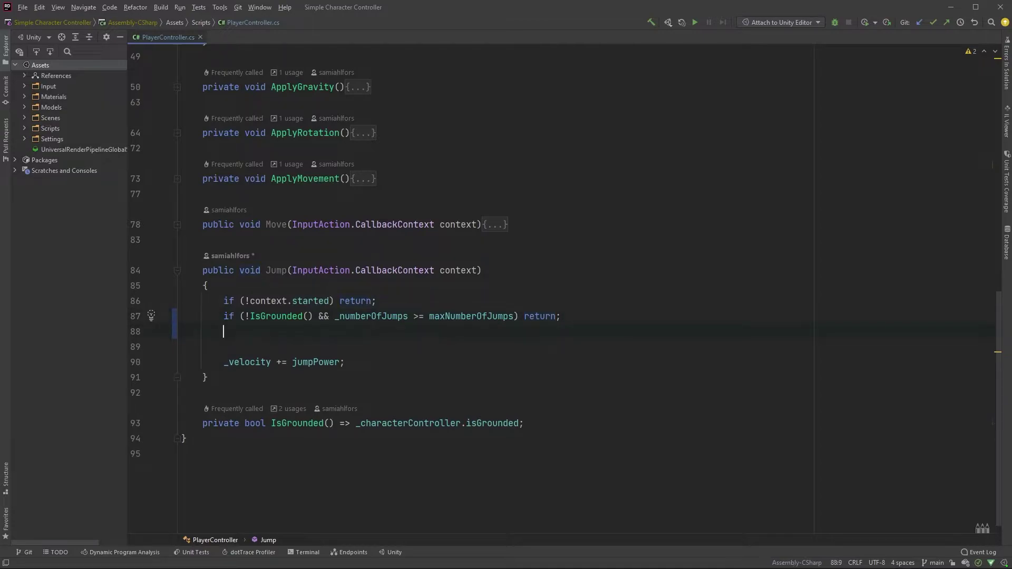
pyautogui.press('Return')
pyautogui.write('_numb')
pyautogui.press('Return')
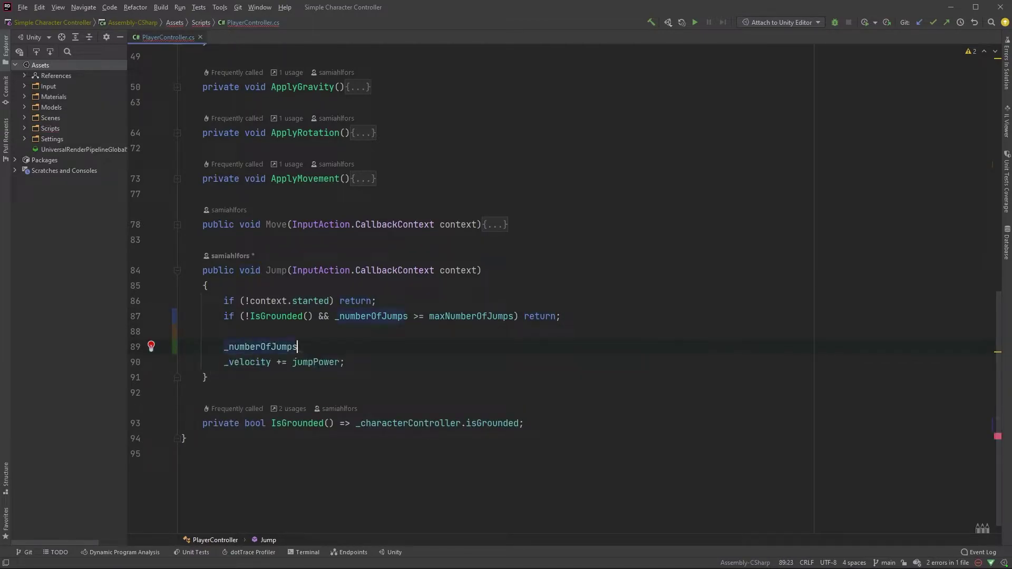
pyautogui.write('++;')
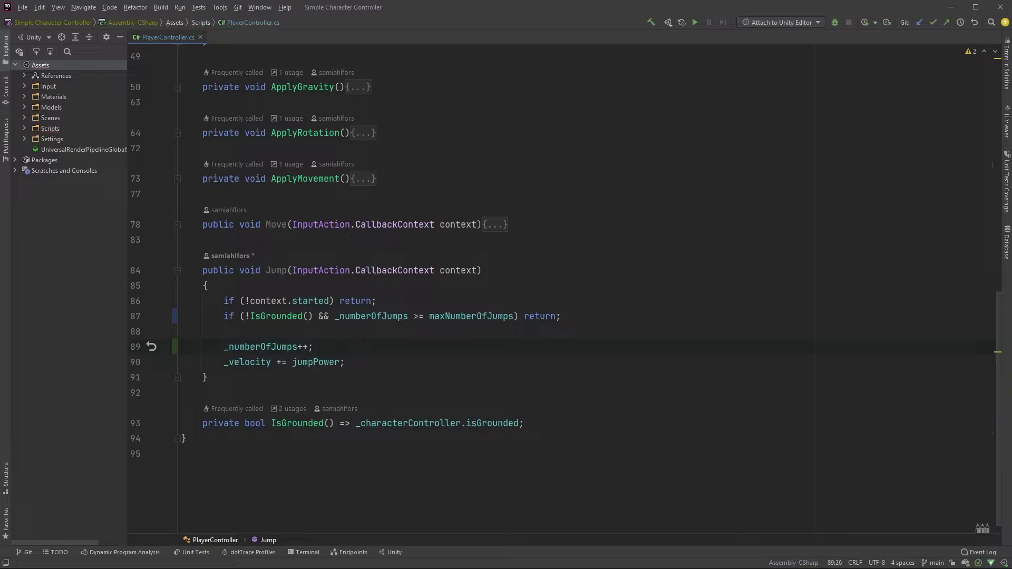
pyautogui.press('Return')
pyautogui.write('//')
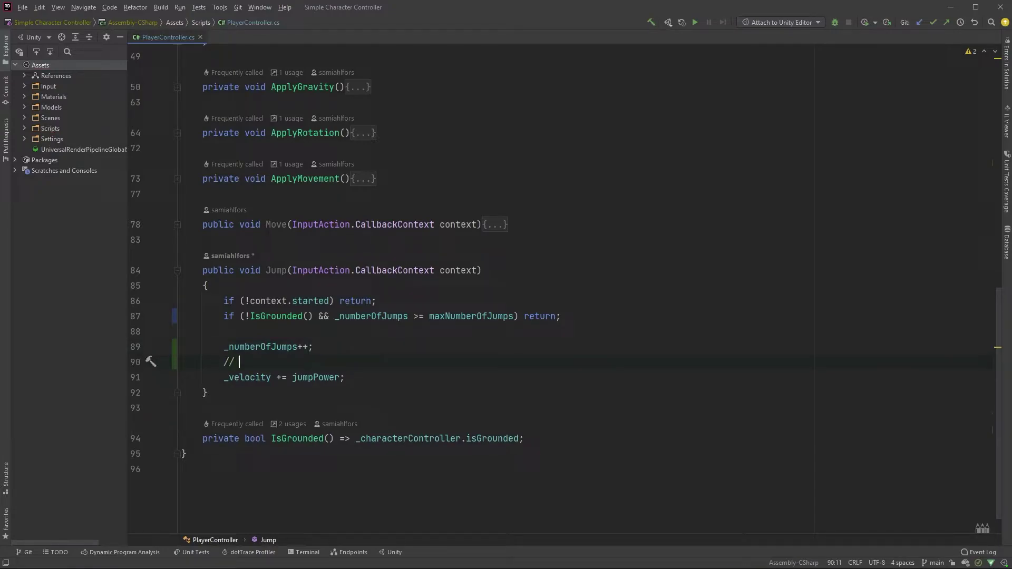
pyautogui.write(' _numberOfJumps = ')
pyautogui.write('_numberOfJump')
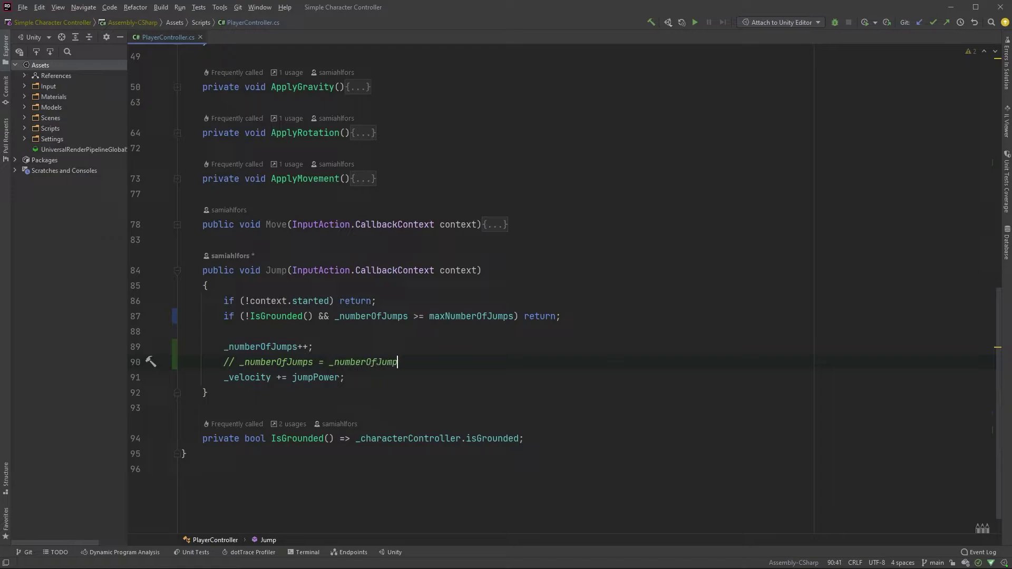
pyautogui.write('s + 1;')
pyautogui.press('Return')
pyautogui.write('// _numberO')
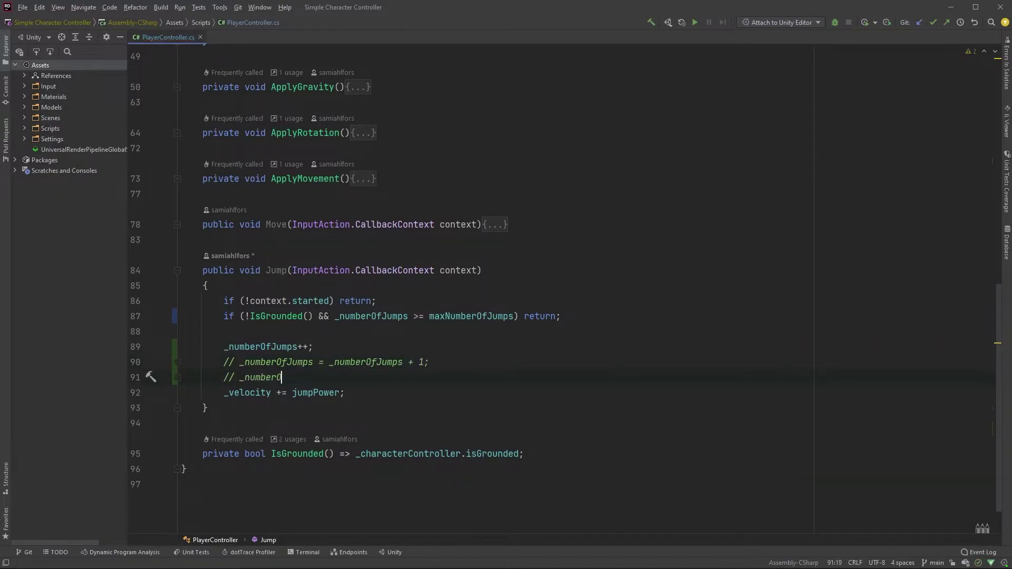
pyautogui.write('fJumps')
pyautogui.hotkey('shift', 'Up')
pyautogui.hotkey('shift', 'Up')
pyautogui.press('BackSpace')
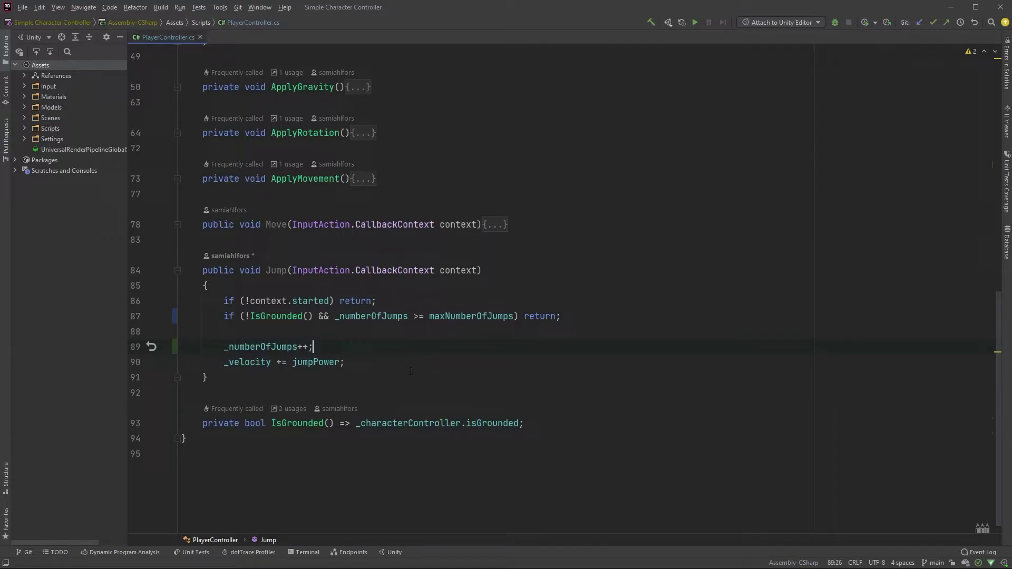
# Declare a private IEnumerator WaitForLanding() coroutine below the Jump method
pyautogui.click(344, 376)
pyautogui.press('Return')
pyautogui.press('Return')
pyautogui.write('private IEN')
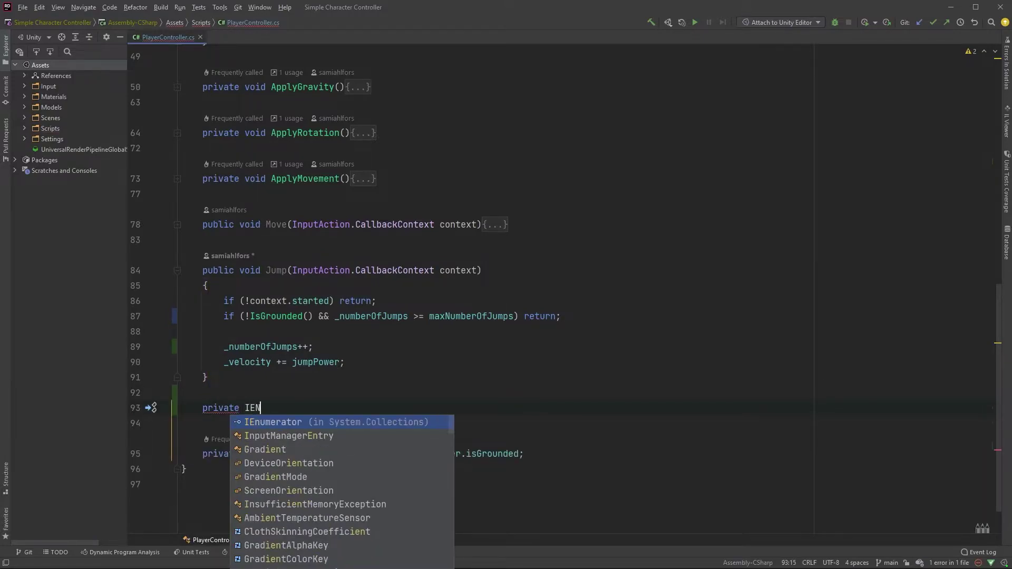
pyautogui.write('umerat')
pyautogui.press('Return')
pyautogui.write('Wa')
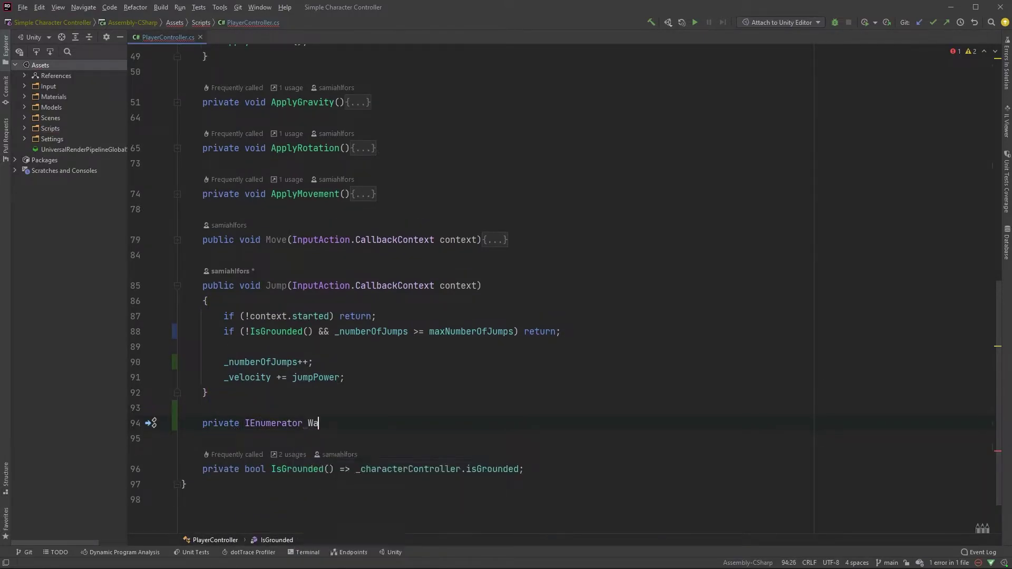
pyautogui.write('itForLanding()')
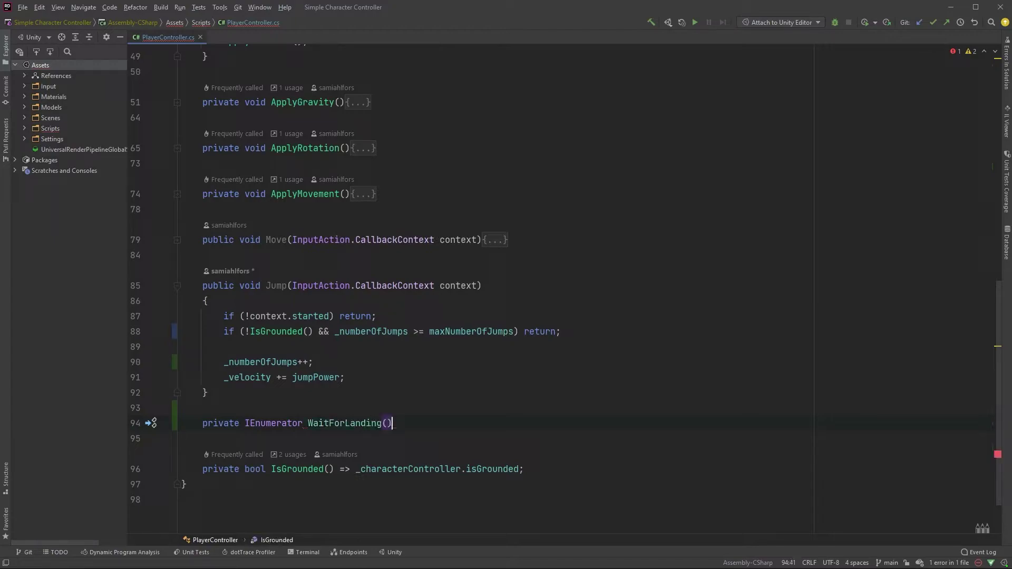
pyautogui.write('{')
pyautogui.press('Return')
# Make the coroutine 'yield return new WaitUntil(IsGrounded);', discarding a temporary while-loop comment
pyautogui.scroll(-3, 342, 377)
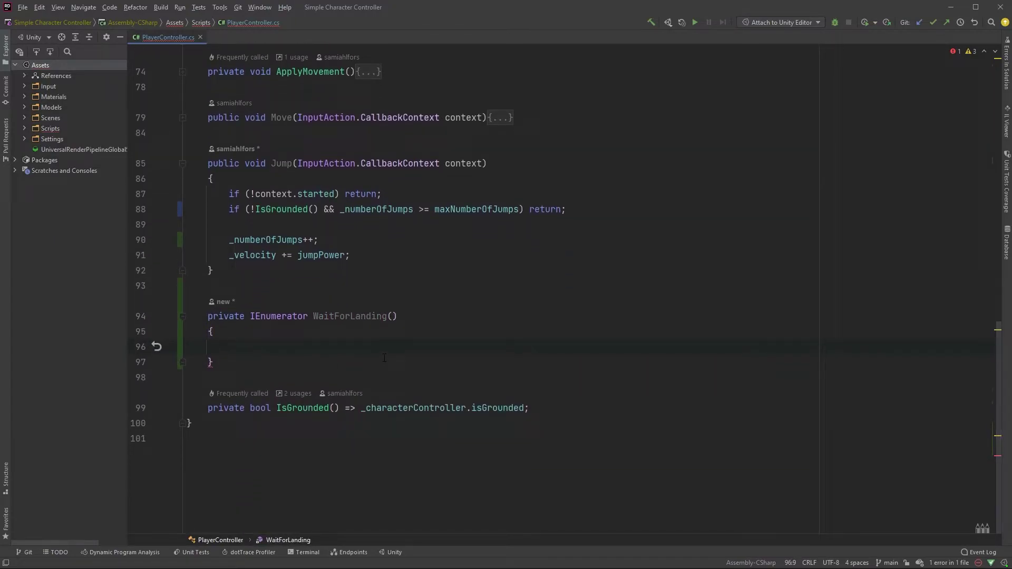
pyautogui.write('yield return ne')
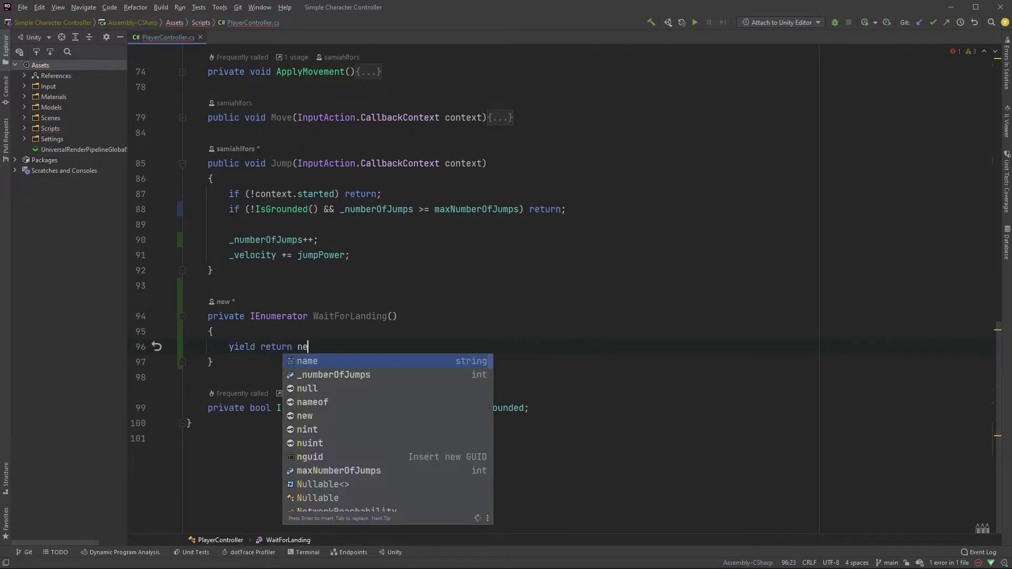
pyautogui.write('w WaitUntil(I')
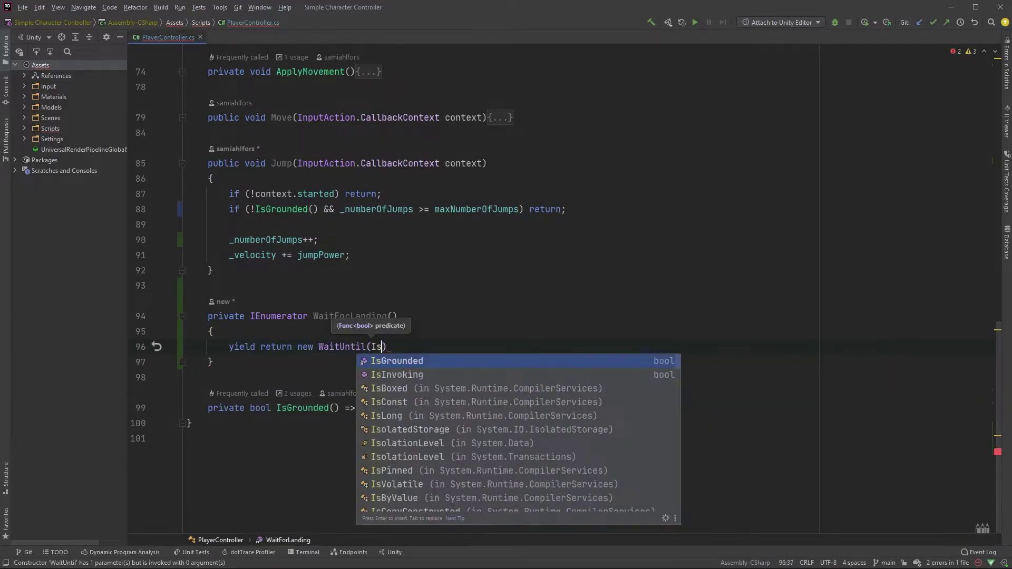
pyautogui.write('sG')
pyautogui.press('Return')
pyautogui.write(';')
pyautogui.press('Return')
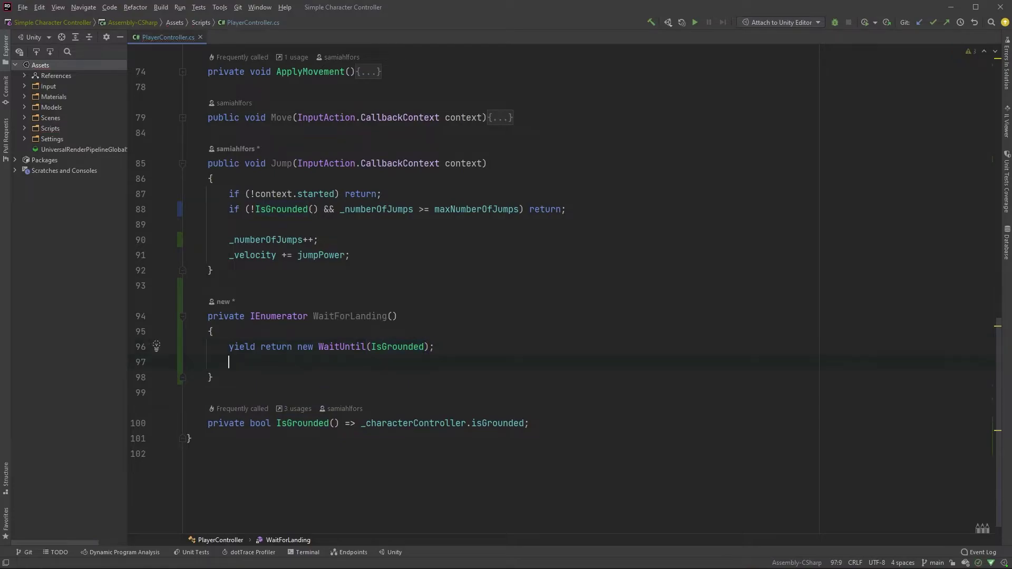
pyautogui.write('// while (!')
pyautogui.write('IsGrounded()) yield re')
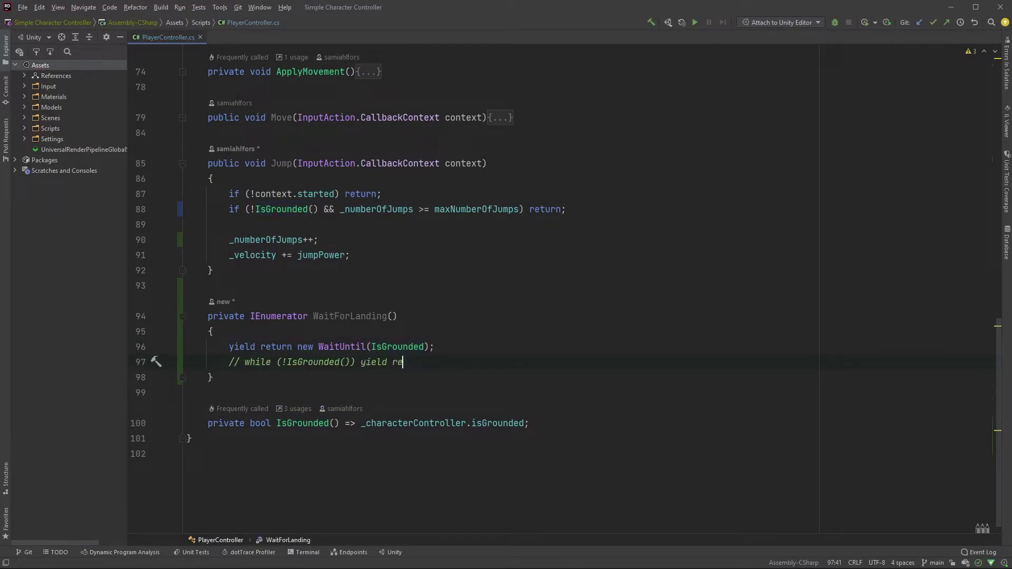
pyautogui.write('turn null')
pyautogui.hotkey('shift', 'Up')
pyautogui.press('BackSpace')
# Reset '_numberOfJumps = 0;' after the wait and save the script
pyautogui.press('Return')
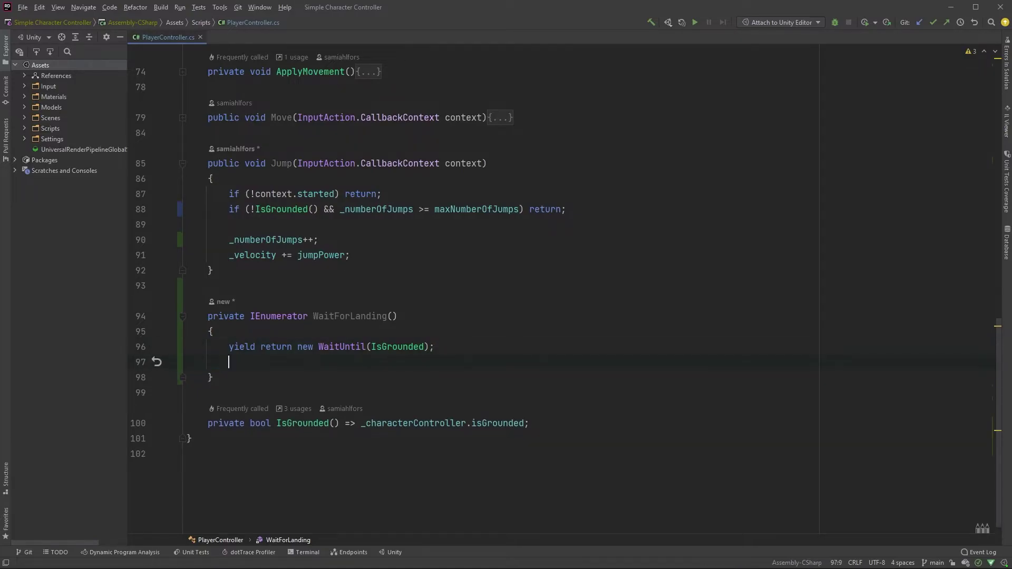
pyautogui.press('Return')
pyautogui.write('_nu')
pyautogui.press('Return')
pyautogui.write('=')
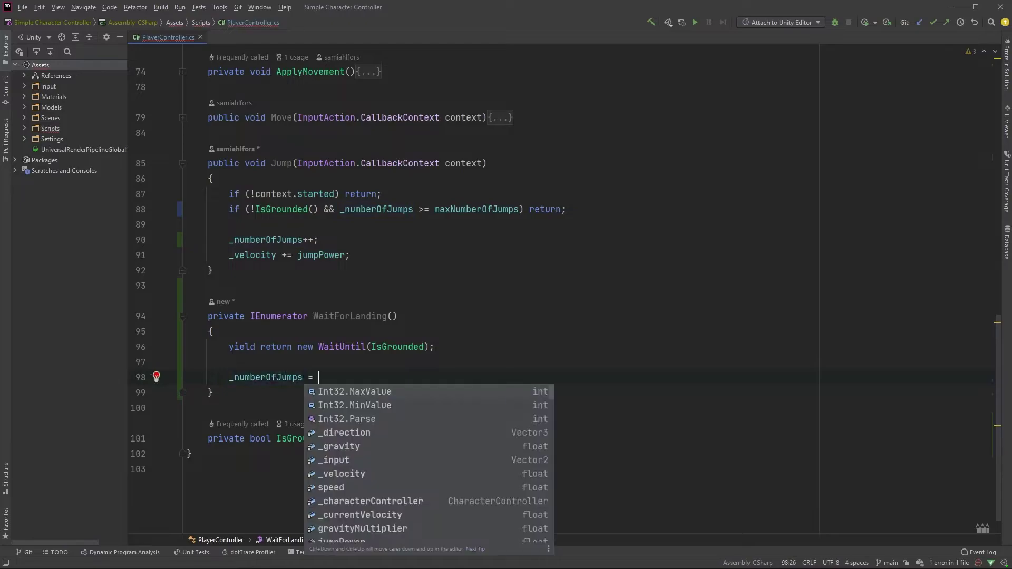
pyautogui.write(' 0;')
pyautogui.hotkey('ctrl', 's')
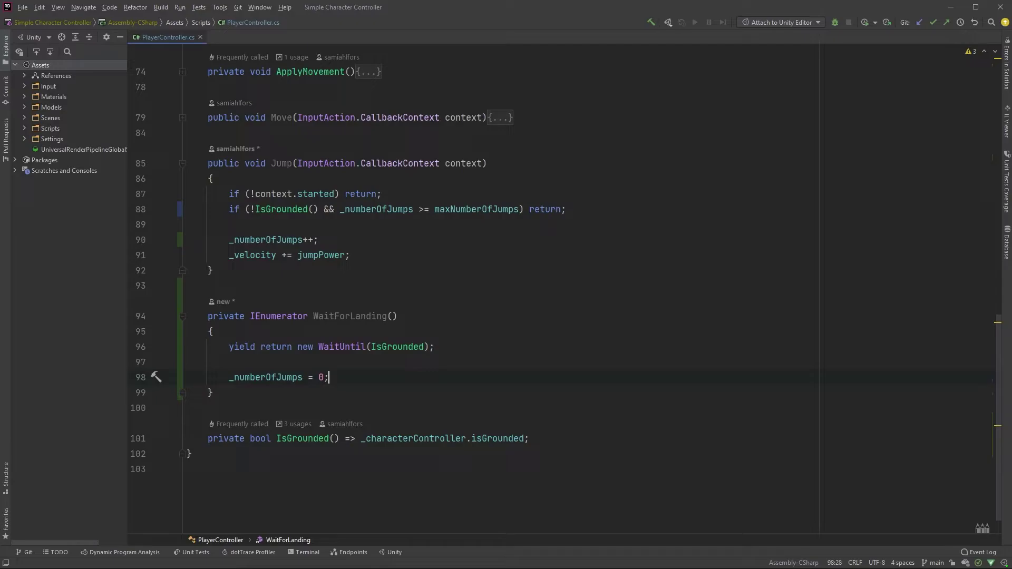
# Insert 'yield return new WaitUntil(() => !IsGrounded());' above the landing wait, then highlight both waits
pyautogui.press('Up')
pyautogui.hotkey('ctrl', 'alt', 'Return')
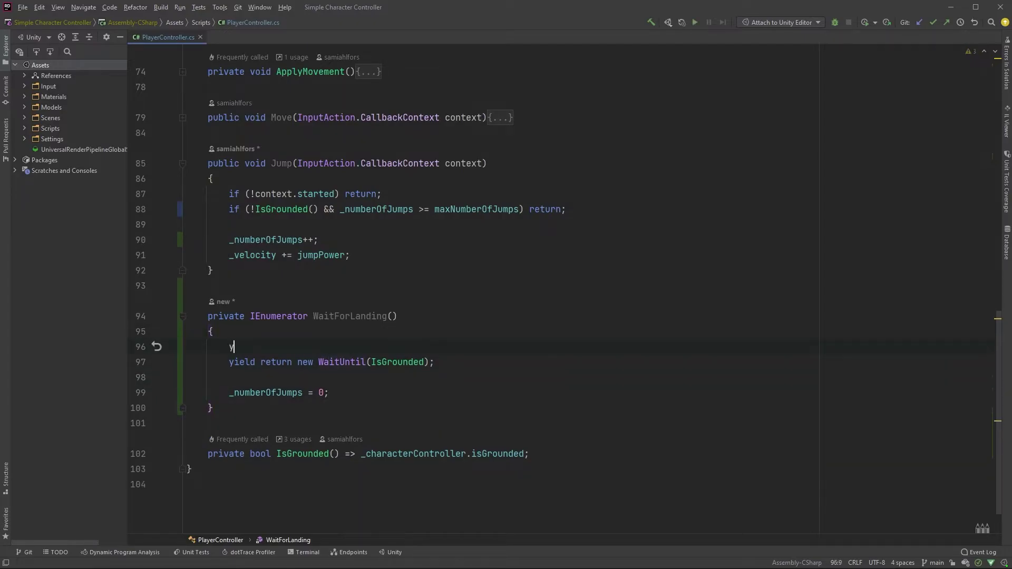
pyautogui.write('yield return new')
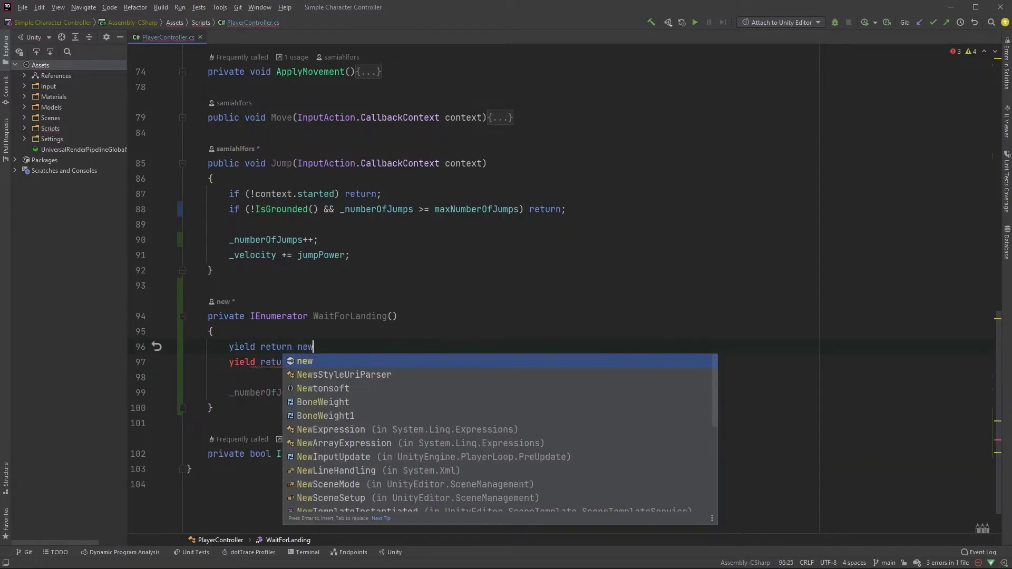
pyautogui.write(' Wait')
pyautogui.press('Return')
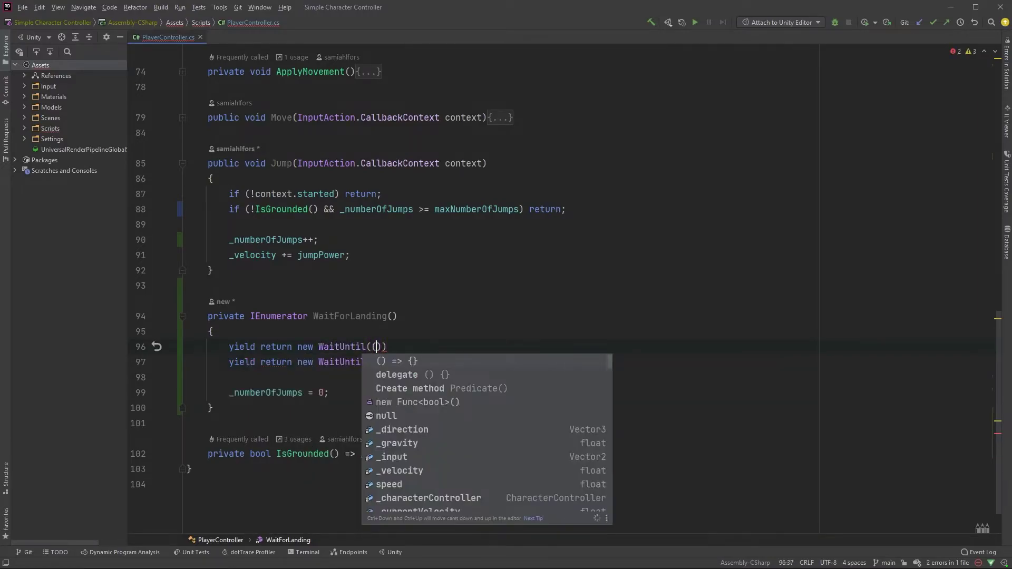
pyautogui.write('() =>')
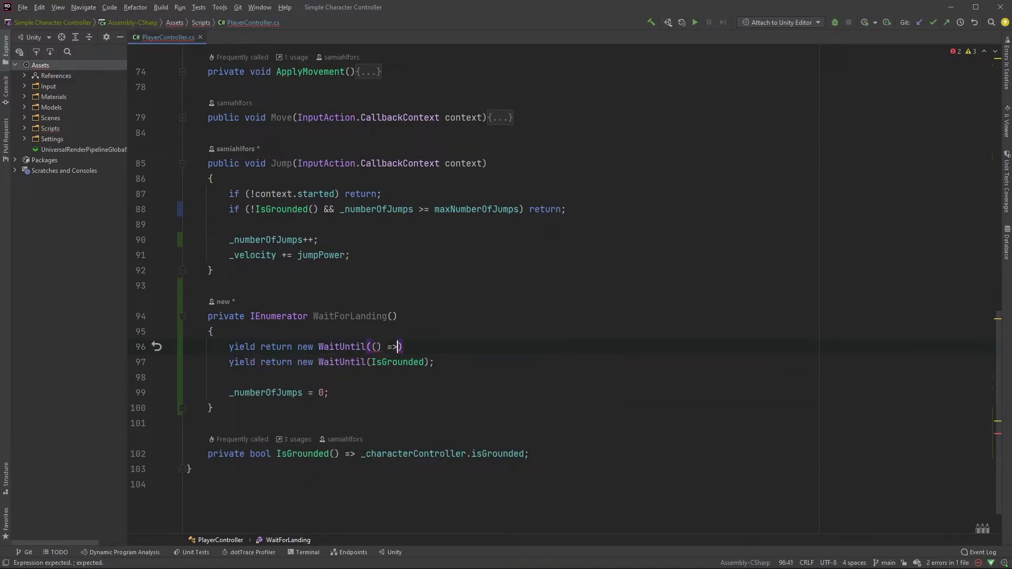
pyautogui.write(' !IsG')
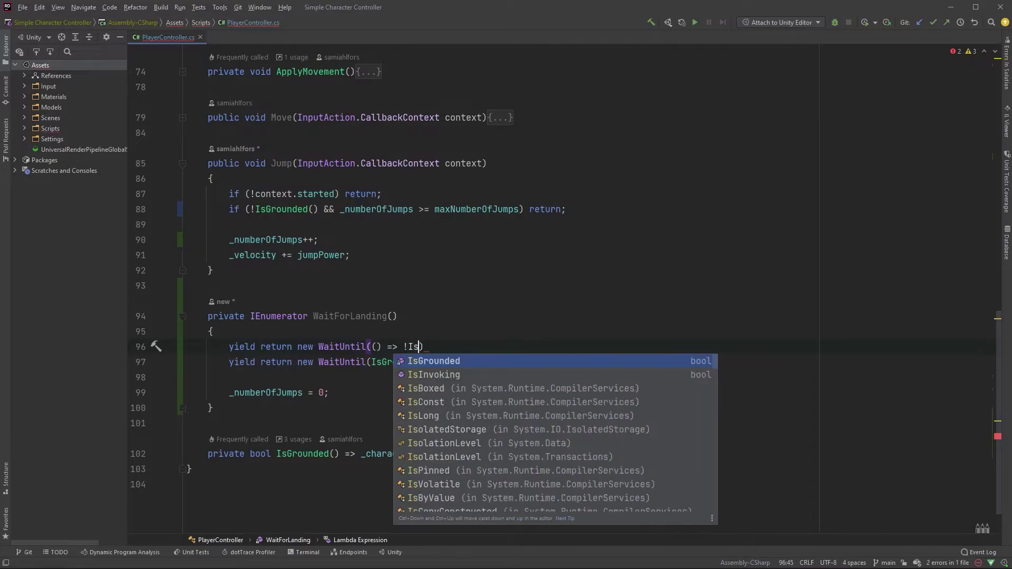
pyautogui.press('Return')
pyautogui.write(');')
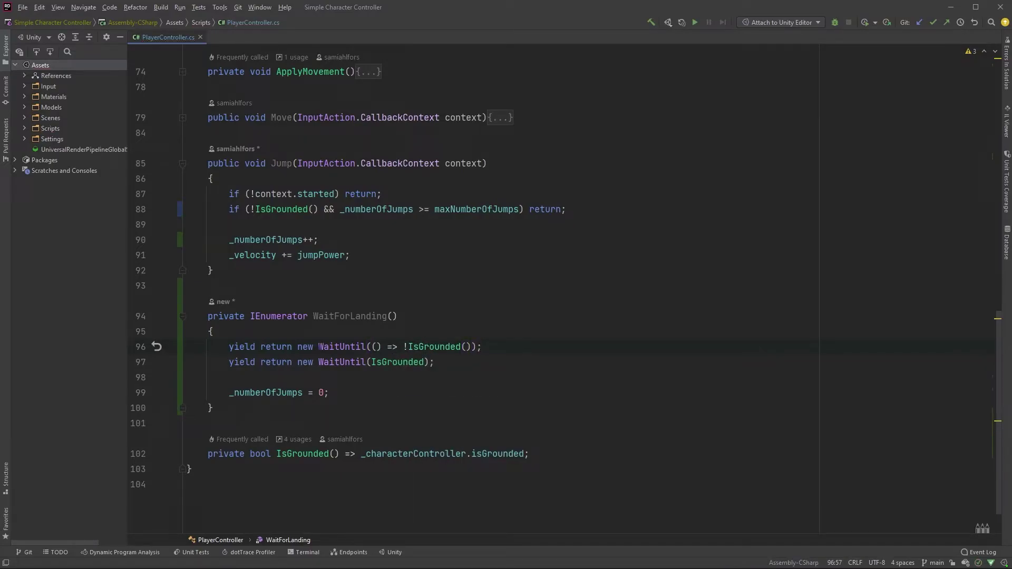
pyautogui.moveTo(319, 346); pyautogui.dragTo(483, 346)
pyautogui.moveTo(319, 362); pyautogui.dragTo(461, 363)
# Add 'if (_numberOfJumps == 0) StartCoroutine(WaitForLanding());' and change velocity '+=' to '= jumpPower'
pyautogui.click(375, 224)
pyautogui.press('Return')
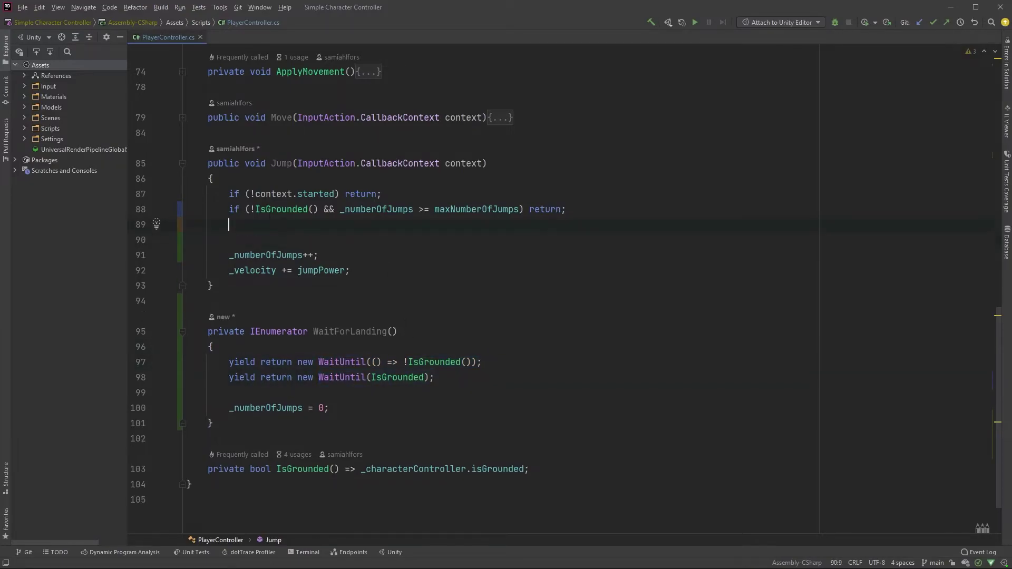
pyautogui.press('Up')
pyautogui.write('if (_')
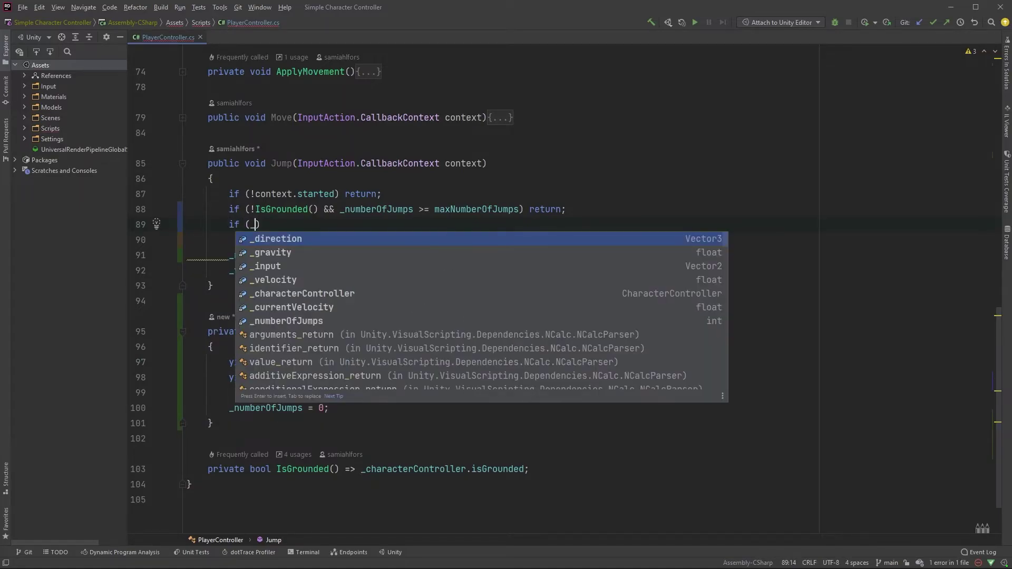
pyautogui.write('n')
pyautogui.press('Return')
pyautogui.write('== 0')
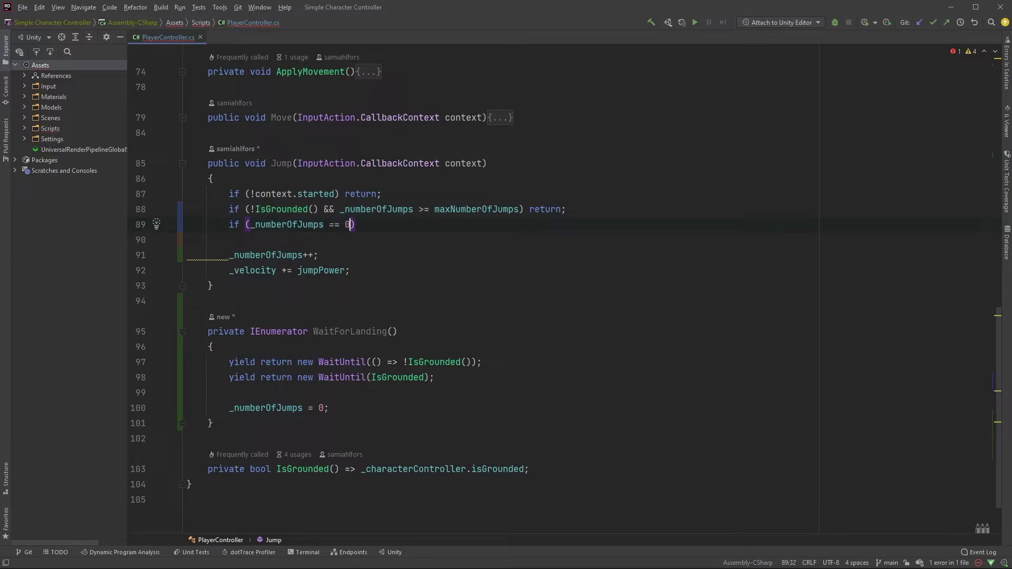
pyautogui.write(') Start')
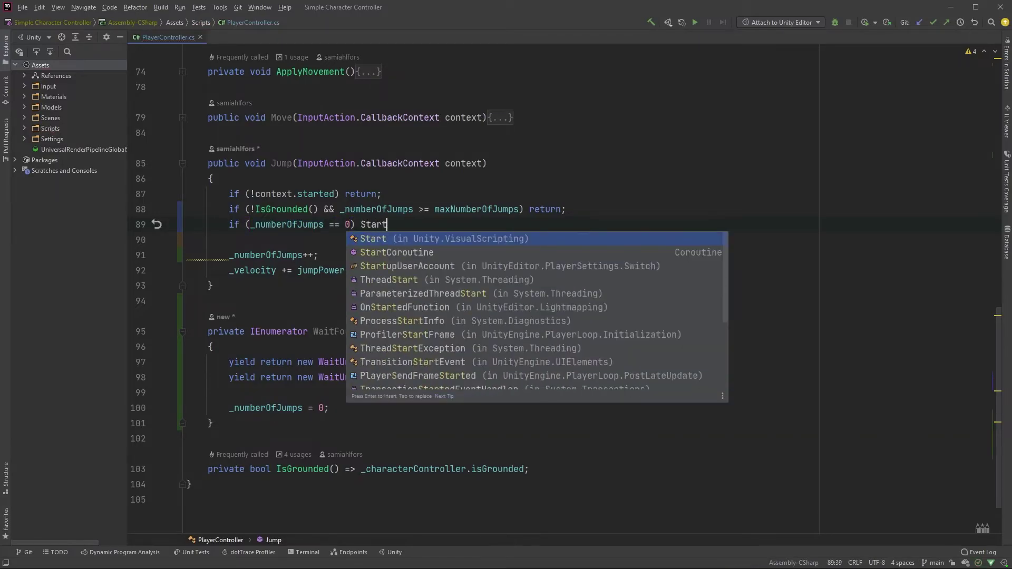
pyautogui.write('C')
pyautogui.press('Return')
pyautogui.write('WaitForLanding())')
pyautogui.press('Return')
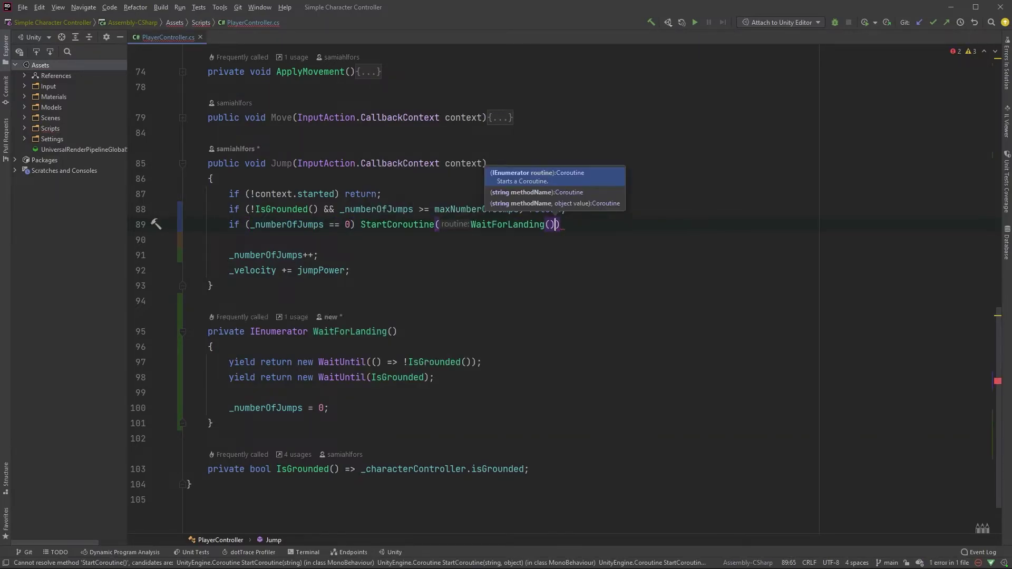
pyautogui.write(');')
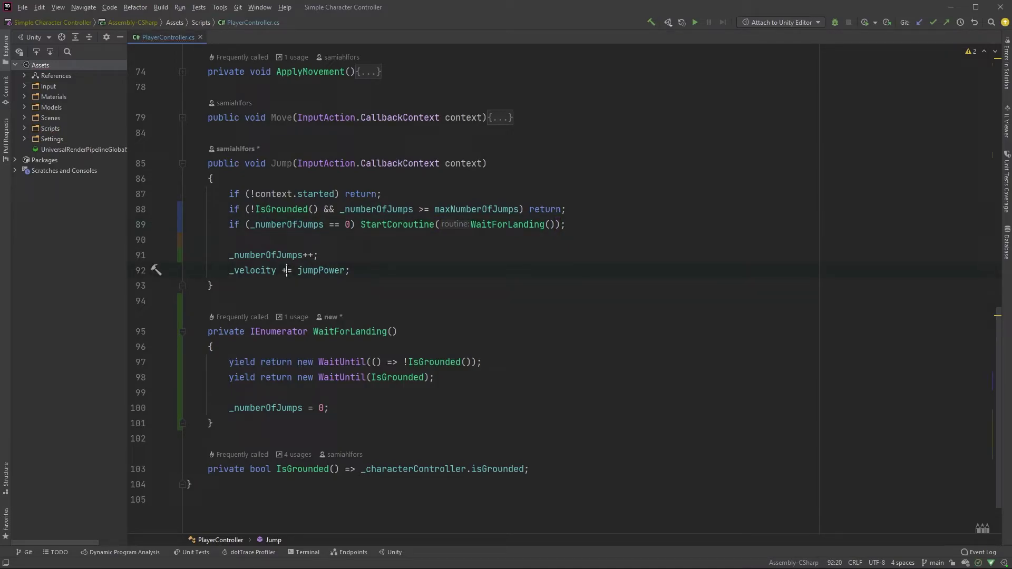
pyautogui.press('BackSpace')
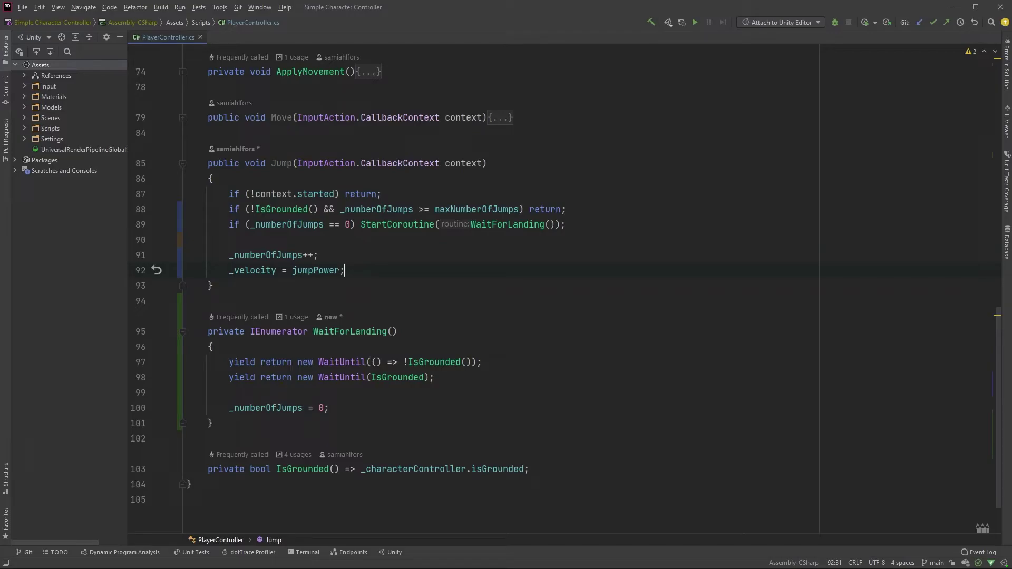
pyautogui.hotkey('alt', 'Tab')
# Set the Character's Player Controller Jump Power from 4 to 3
pyautogui.click(79, 109)
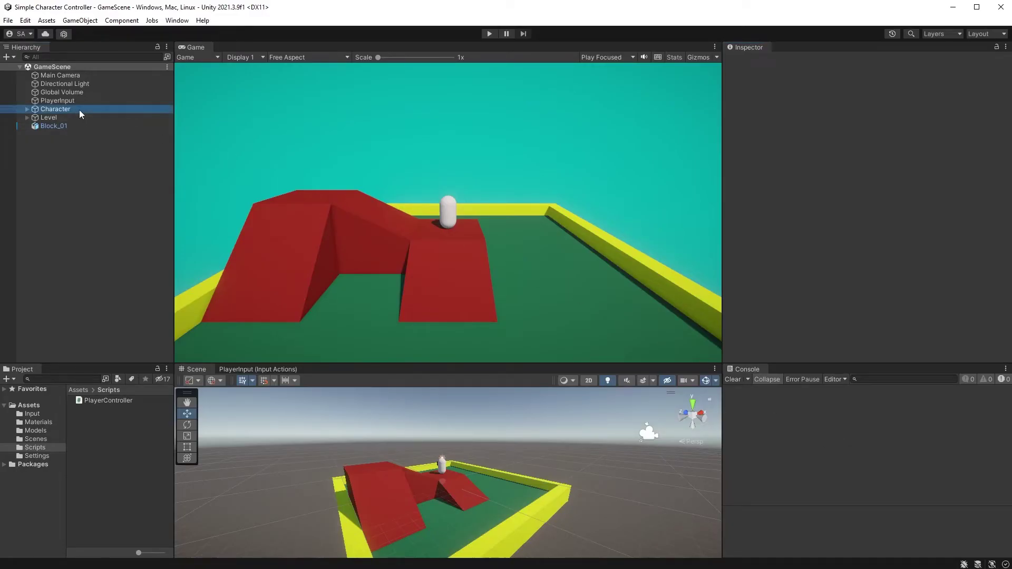
pyautogui.scroll(-3, 838, 254)
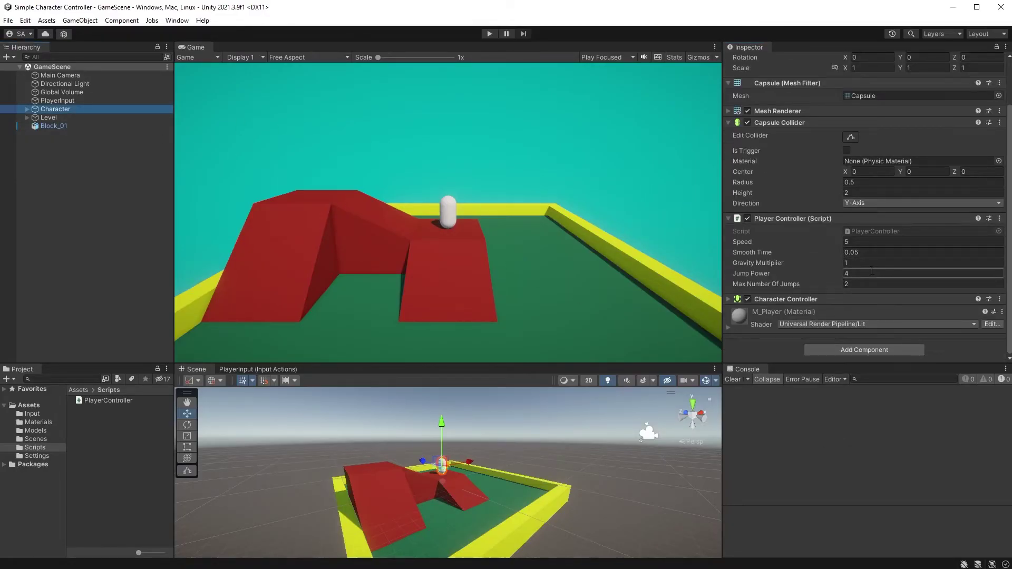
pyautogui.click(871, 272)
pyautogui.write('3')
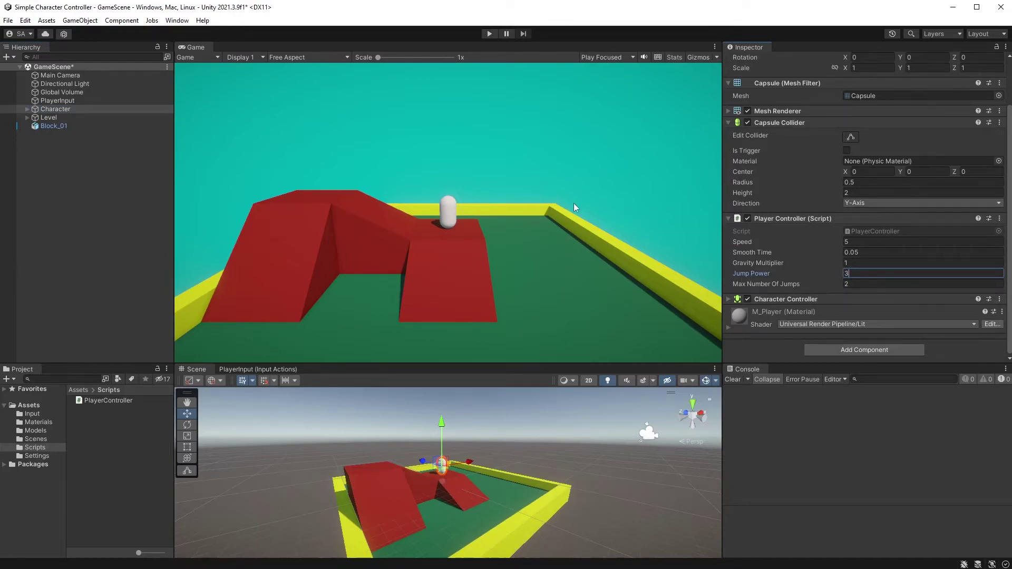
# Play the scene and test double jumps around the red ramp with WASD and space
pyautogui.click(488, 34)
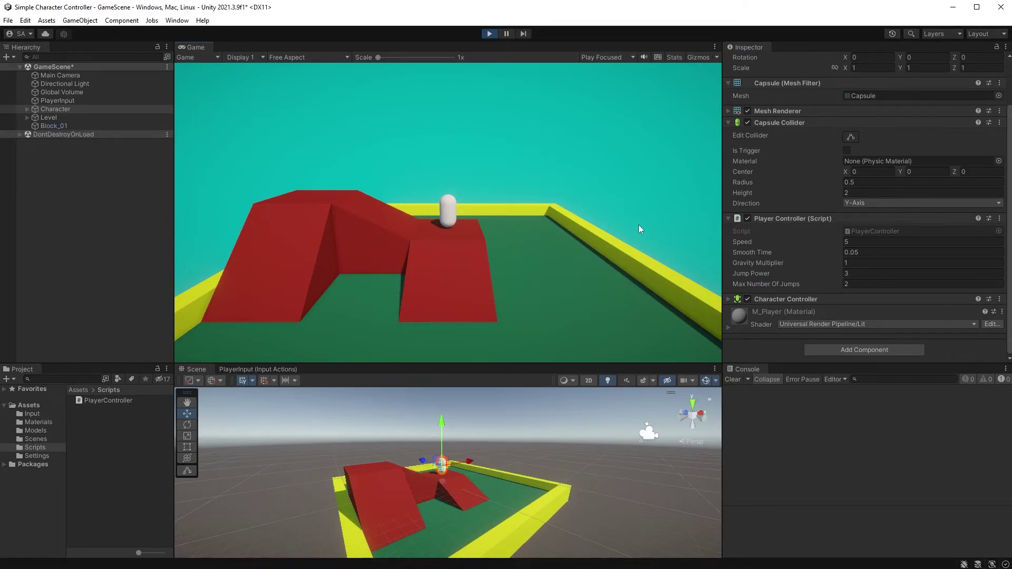
pyautogui.press('d')
pyautogui.press('space')
pyautogui.press('space')
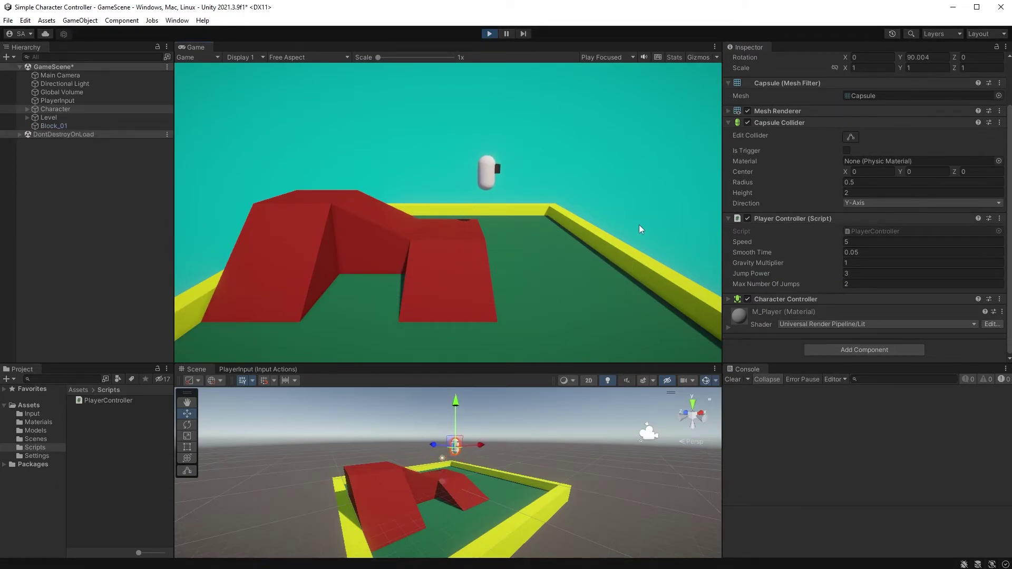
pyautogui.press('a')
pyautogui.press('space')
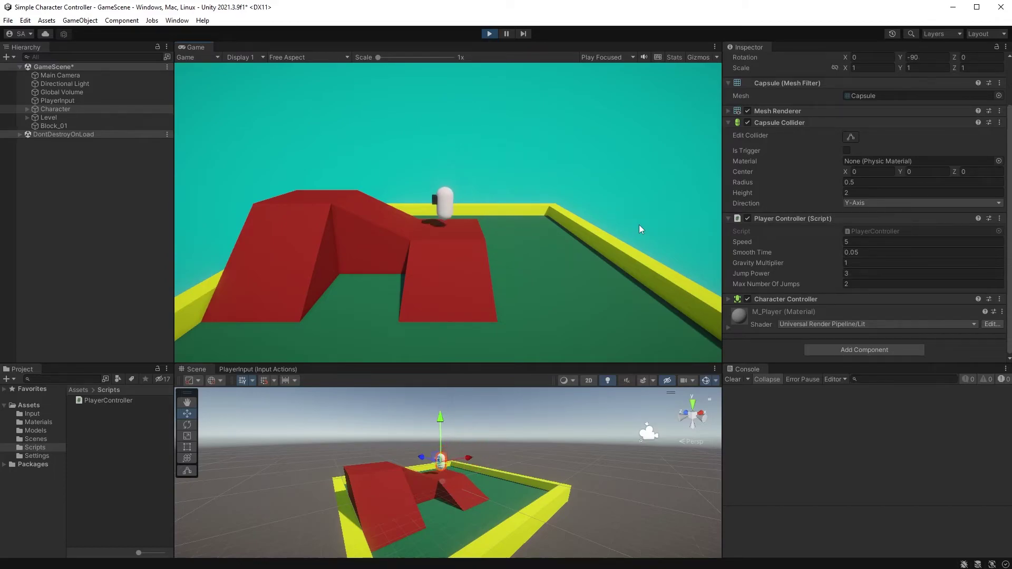
pyautogui.press('space')
pyautogui.press('space')
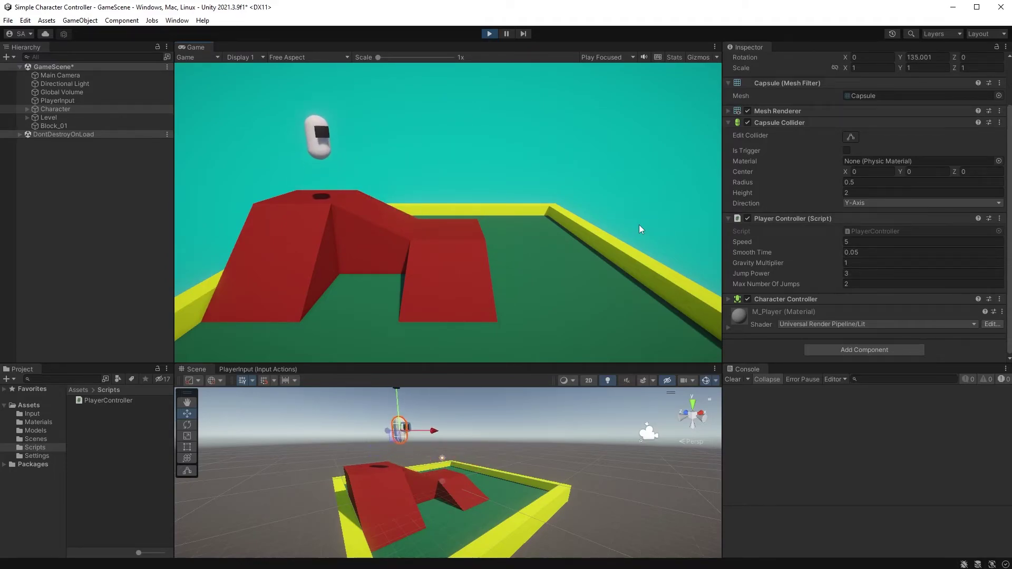
pyautogui.press('d')
pyautogui.press('space')
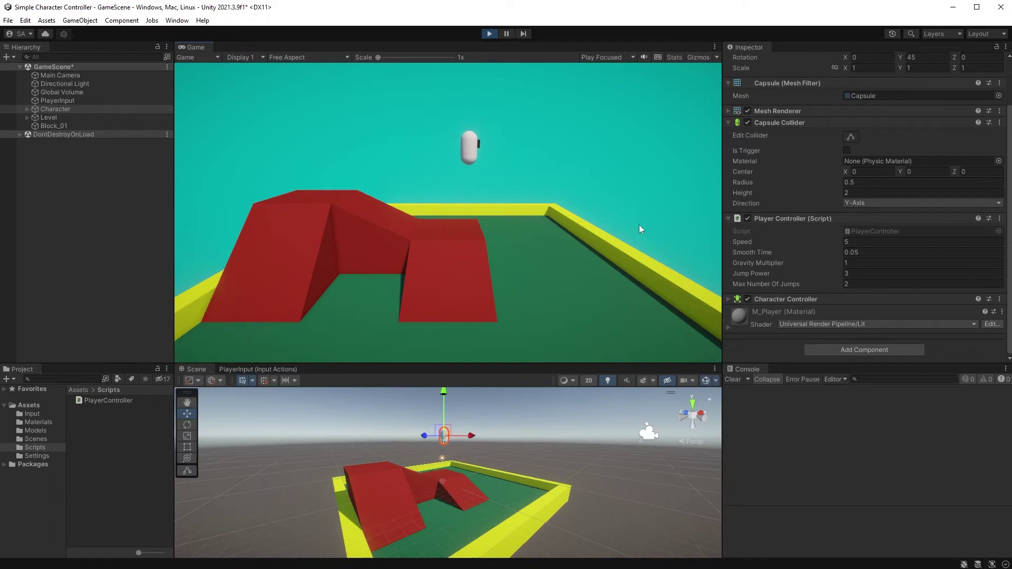
pyautogui.press('a')
pyautogui.press('space')
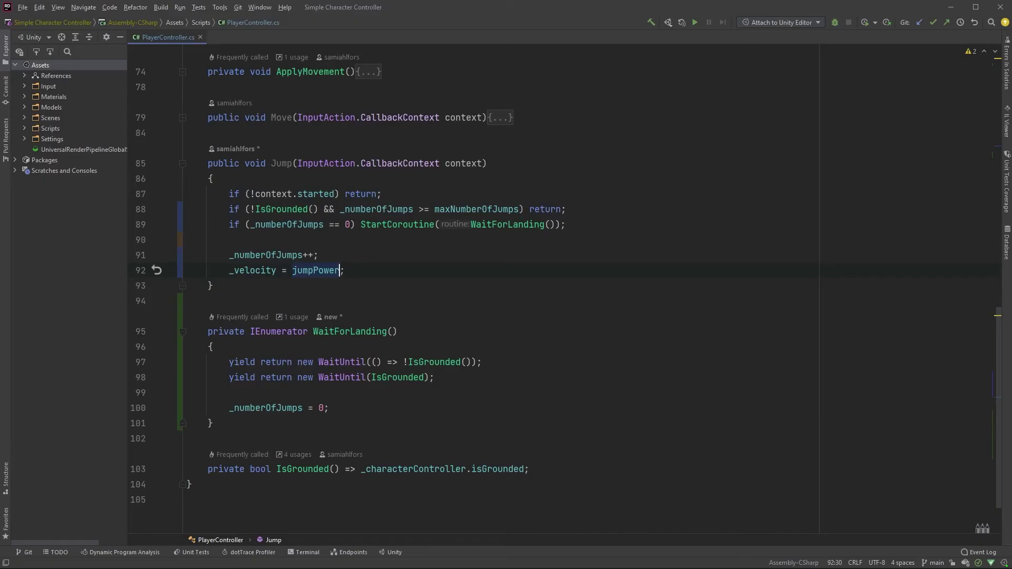
# Comment out '_velocity = jumpPower;' and add '_velocity = jumpPower / _numberOfJumps;' below it
pyautogui.press('Home')
pyautogui.hotkey('ctrl', '/')
pyautogui.press('Return')
pyautogui.write('_')
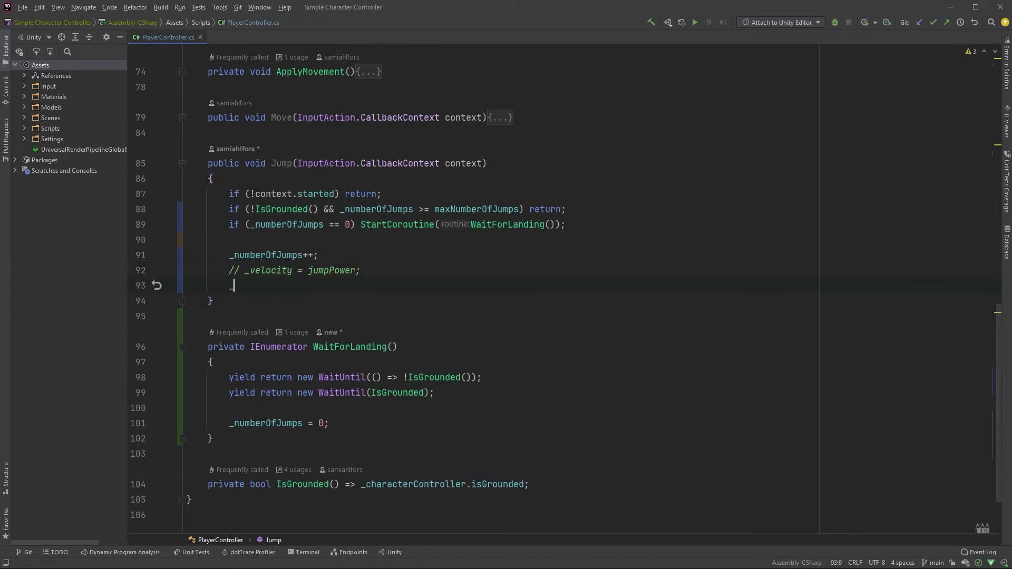
pyautogui.write('velocity = jumpPower ')
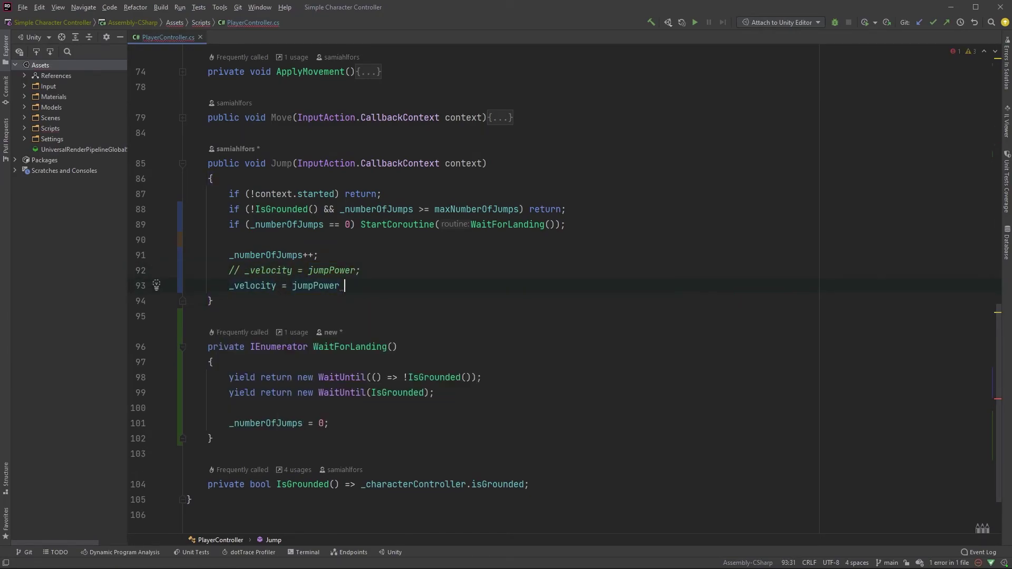
pyautogui.write('/ _num')
pyautogui.press('Return')
pyautogui.write(';')
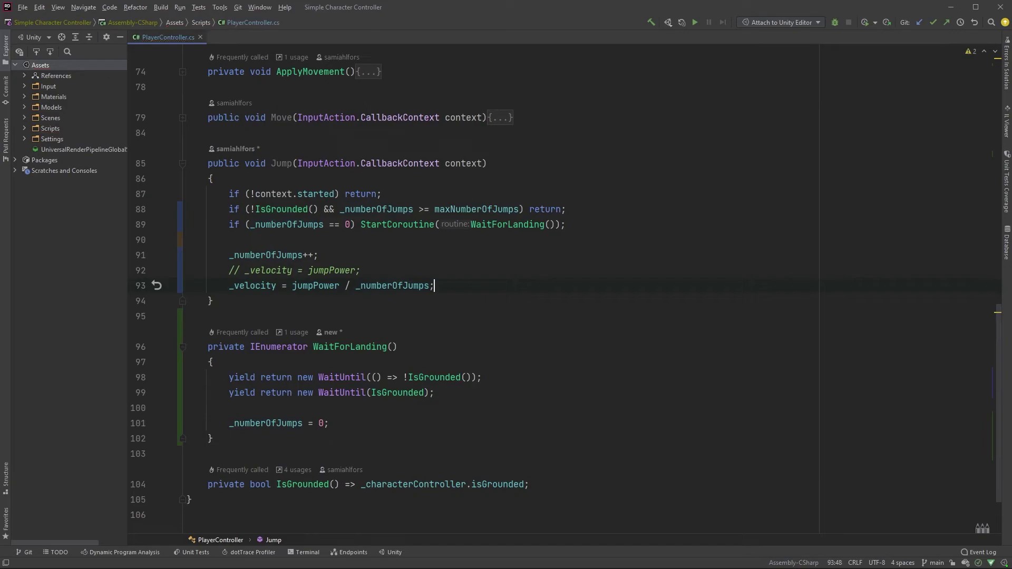
# Add example comment lines '// 3/1 = 3' and '// 3/2 = 1.5'
pyautogui.press('Return')
pyautogui.write('// 3/1 = 3')
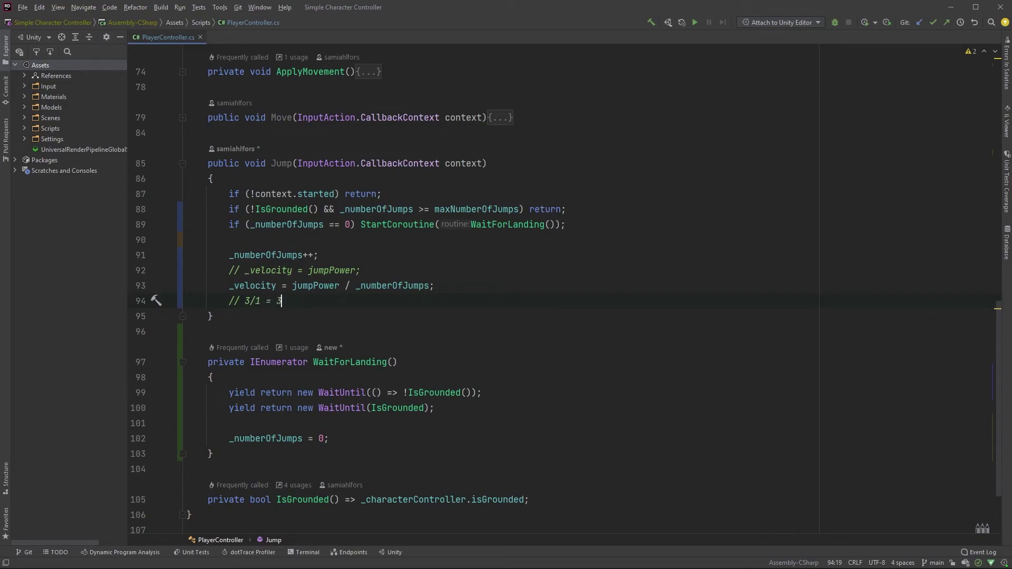
pyautogui.press('Return')
pyautogui.write('// 3/2 = 1.5')
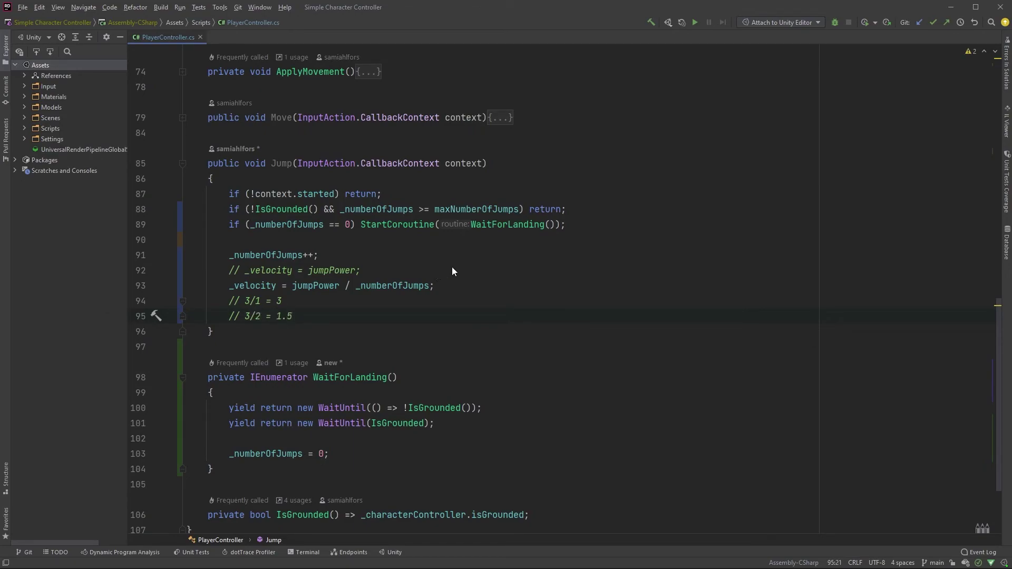
# Delete the divided velocity line and its comments, restoring the uncommented '_velocity = jumpPower;'
pyautogui.press('BackSpace')
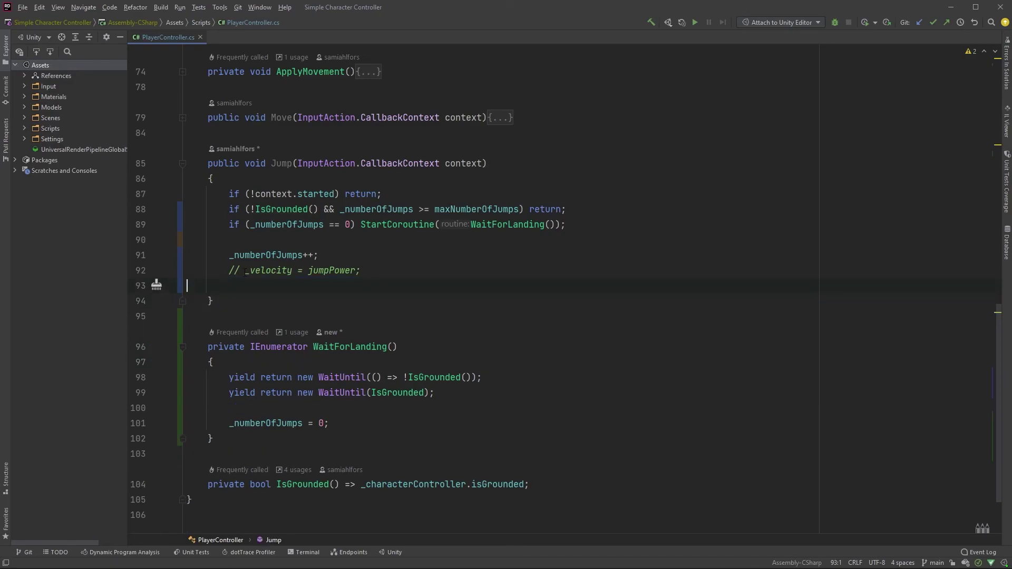
pyautogui.press('BackSpace')
pyautogui.press('End')
pyautogui.press('Delete')
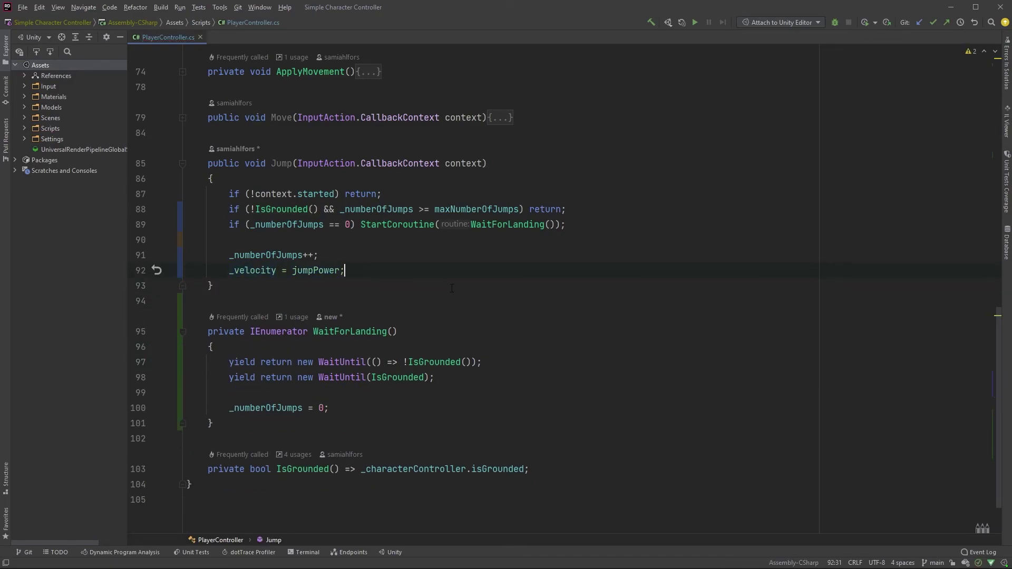